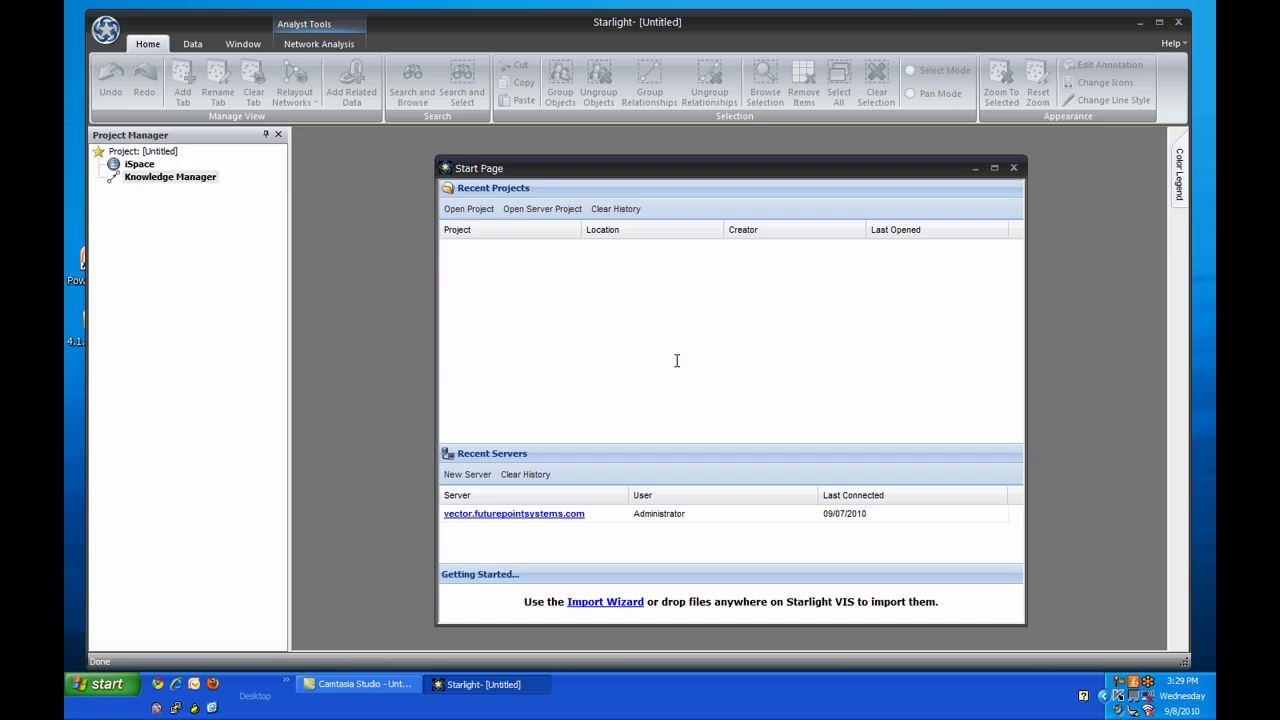
# Step: Run an NTSB Accident Query for records after 09-08-2009, with Include After checked, loading 1053 records
pyautogui.click(192, 44)
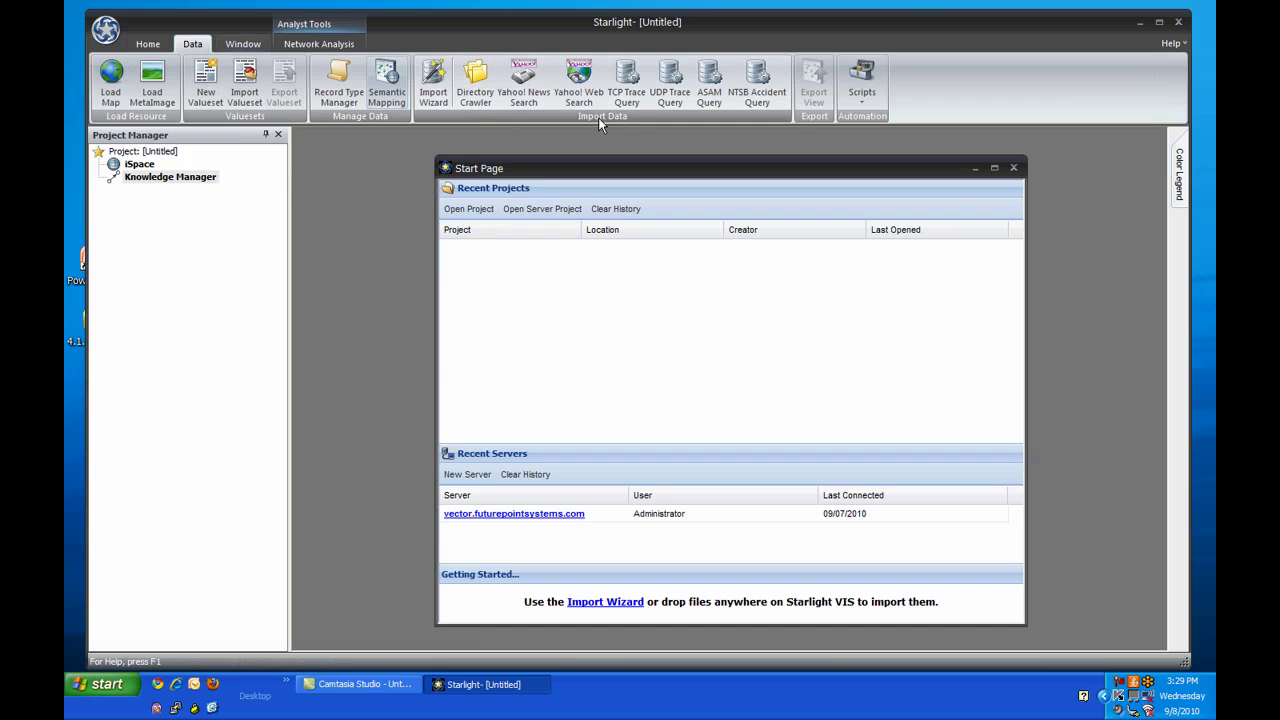
pyautogui.click(777, 96)
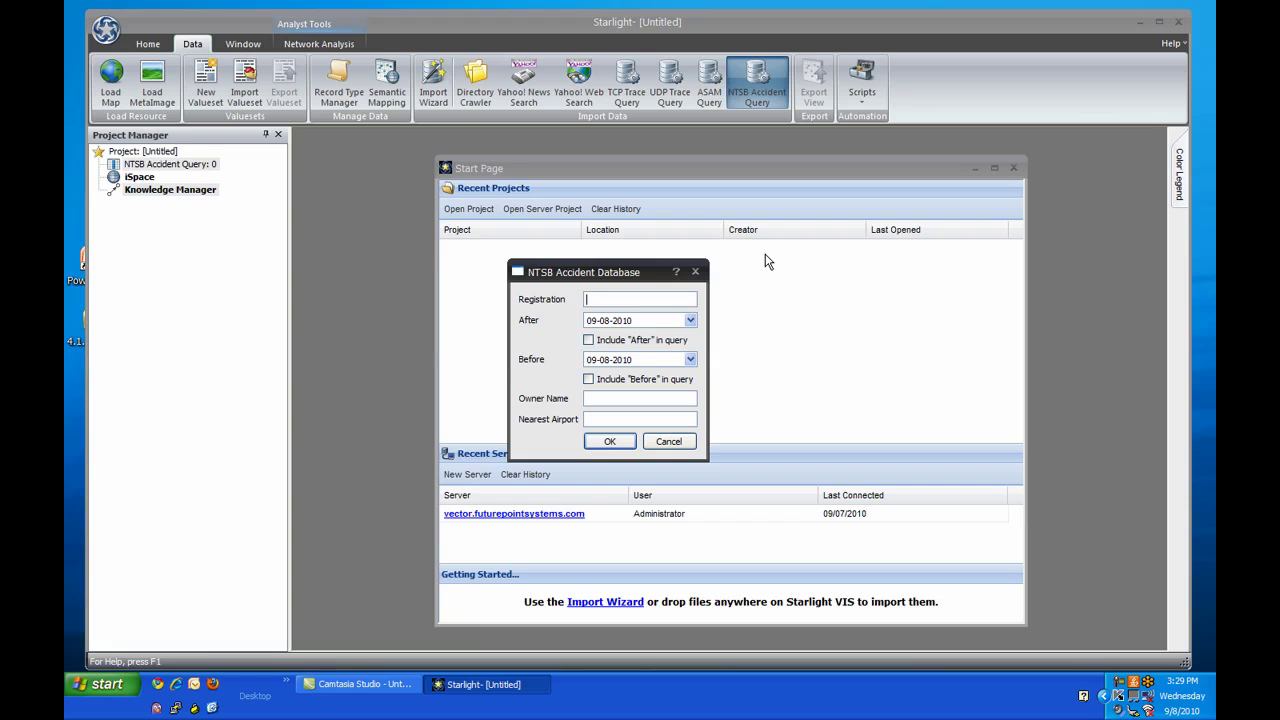
pyautogui.click(654, 319)
pyautogui.doubleClick(654, 319)
pyautogui.write('2009')
pyautogui.click(590, 340)
pyautogui.click(607, 441)
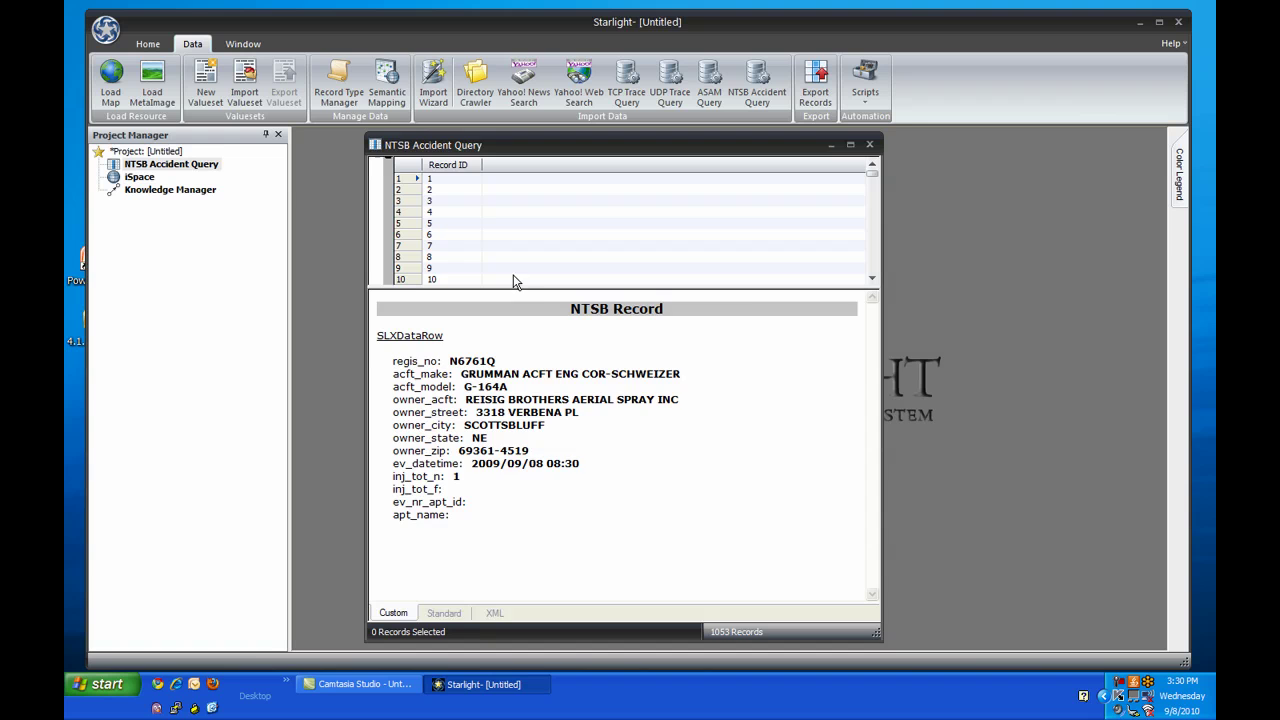
pyautogui.click(338, 85)
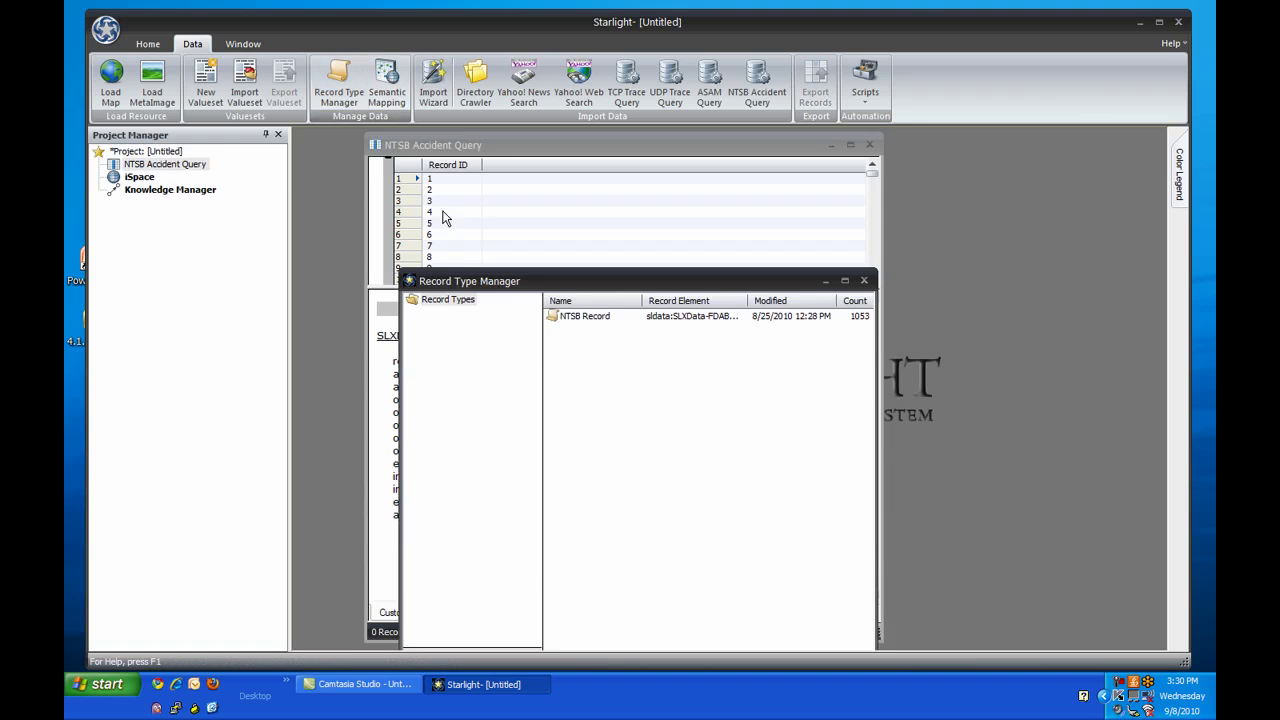
pyautogui.doubleClick(574, 318)
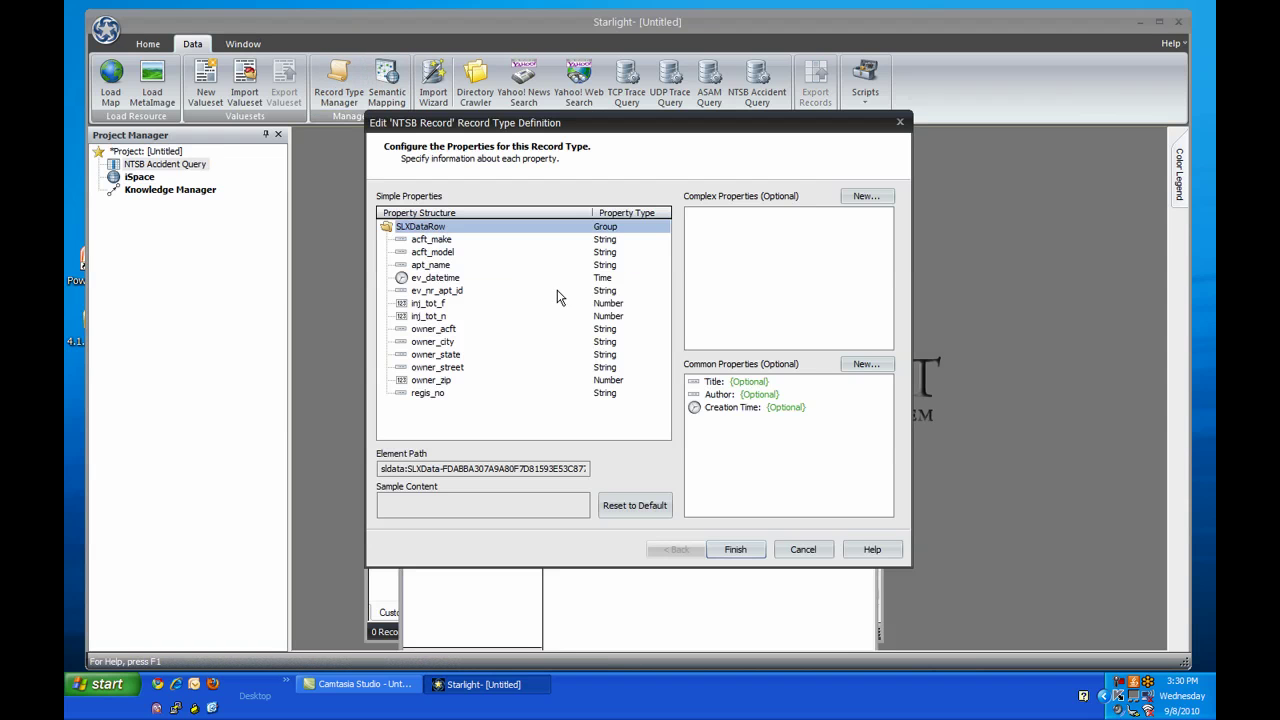
pyautogui.press('Escape')
pyautogui.click(870, 279)
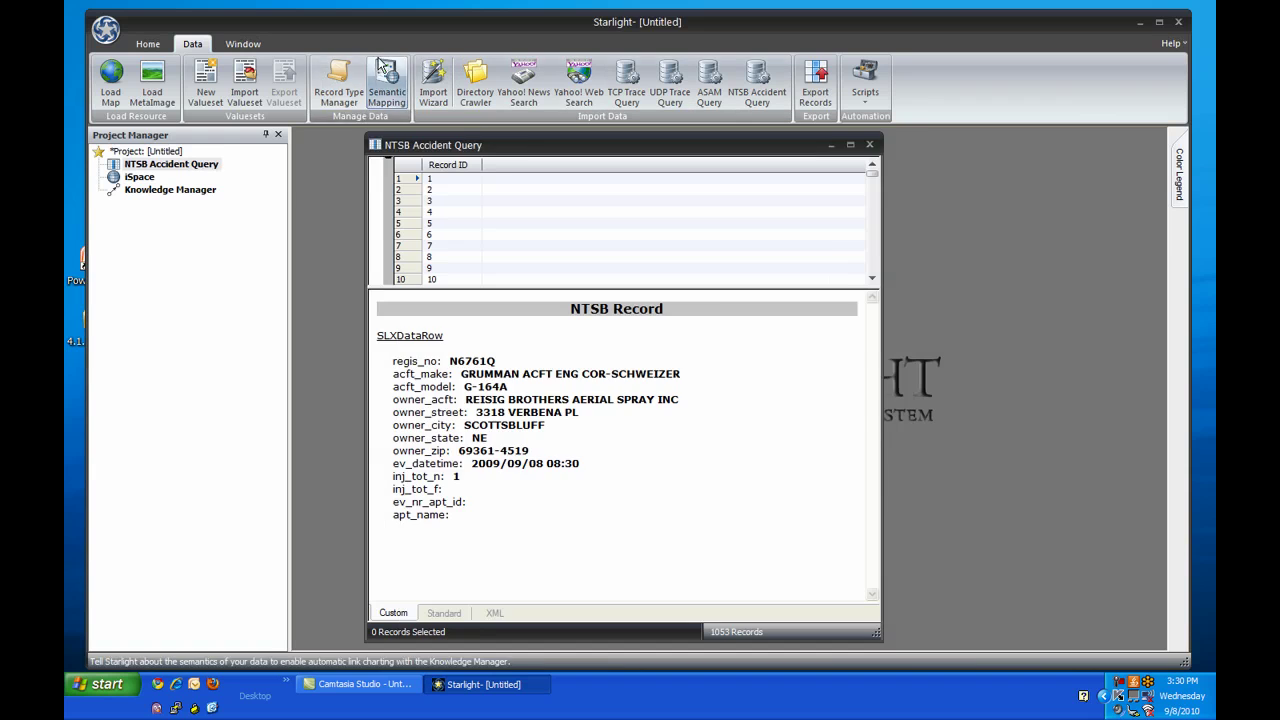
pyautogui.click(386, 85)
pyautogui.press('Escape')
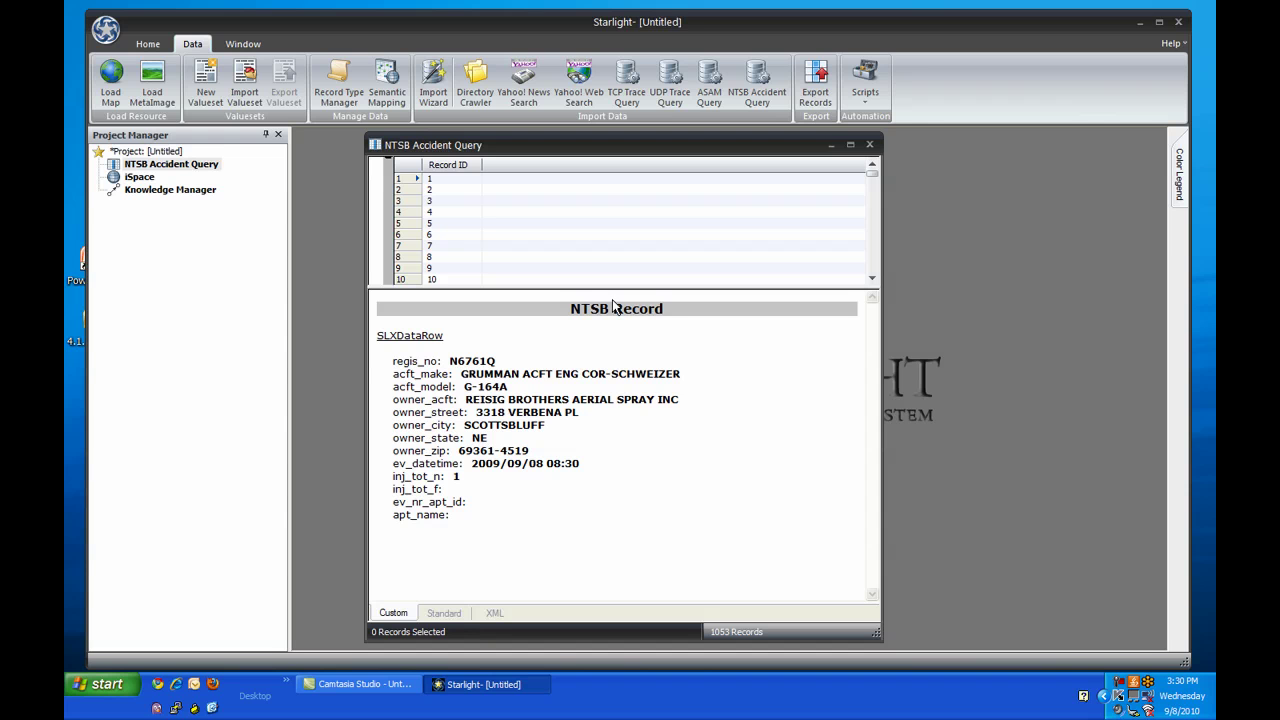
# Step: Execute the Accident Report.js script on the NTSB Accident Query recordset
pyautogui.rightClick(214, 164)
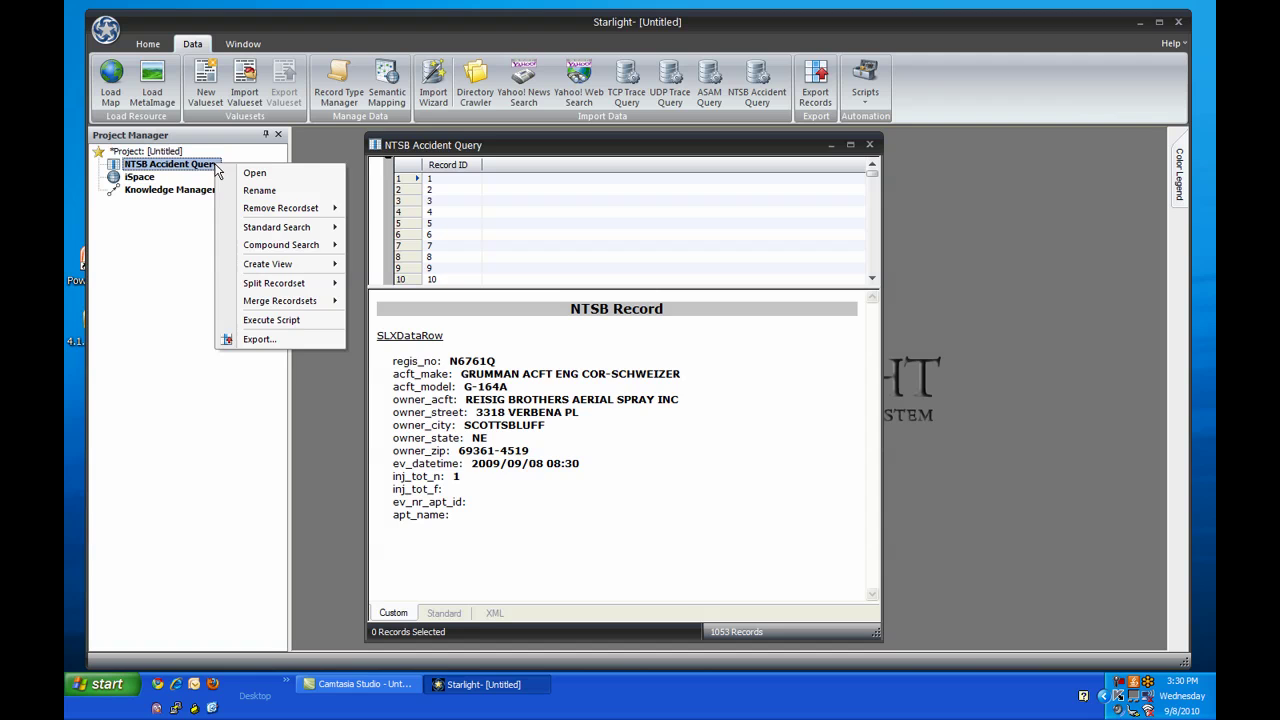
pyautogui.click(280, 321)
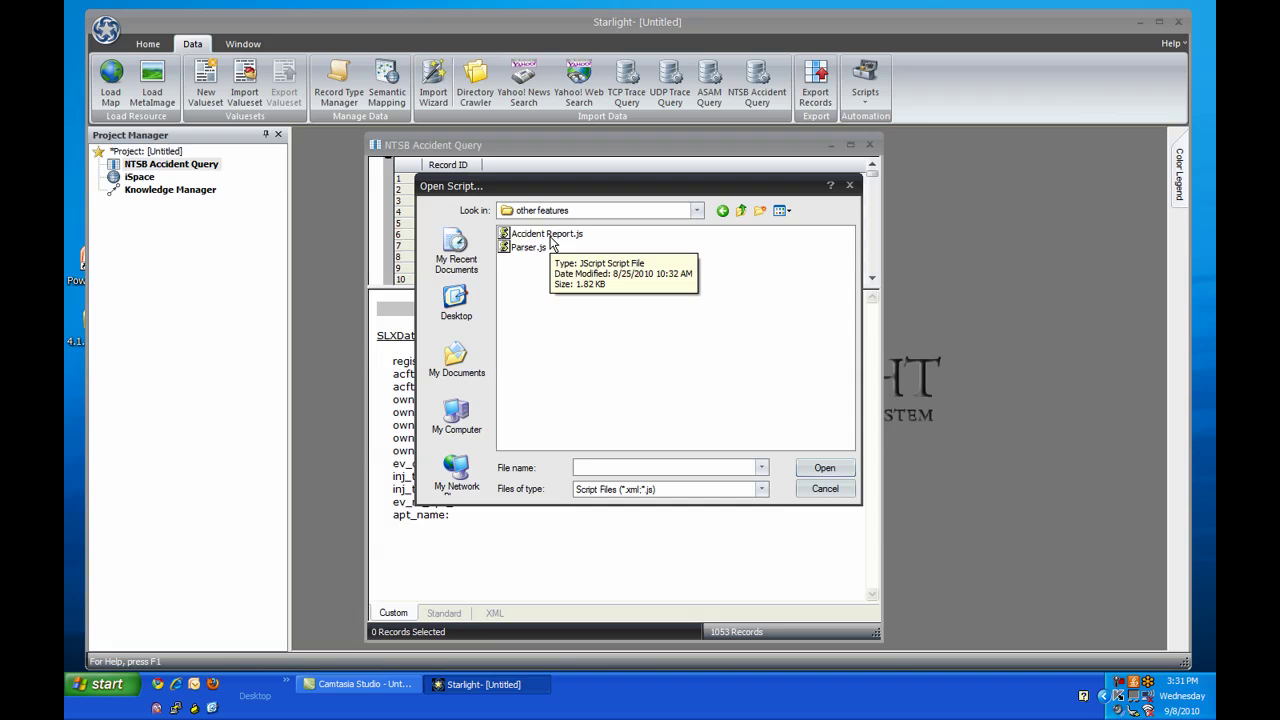
pyautogui.doubleClick(547, 235)
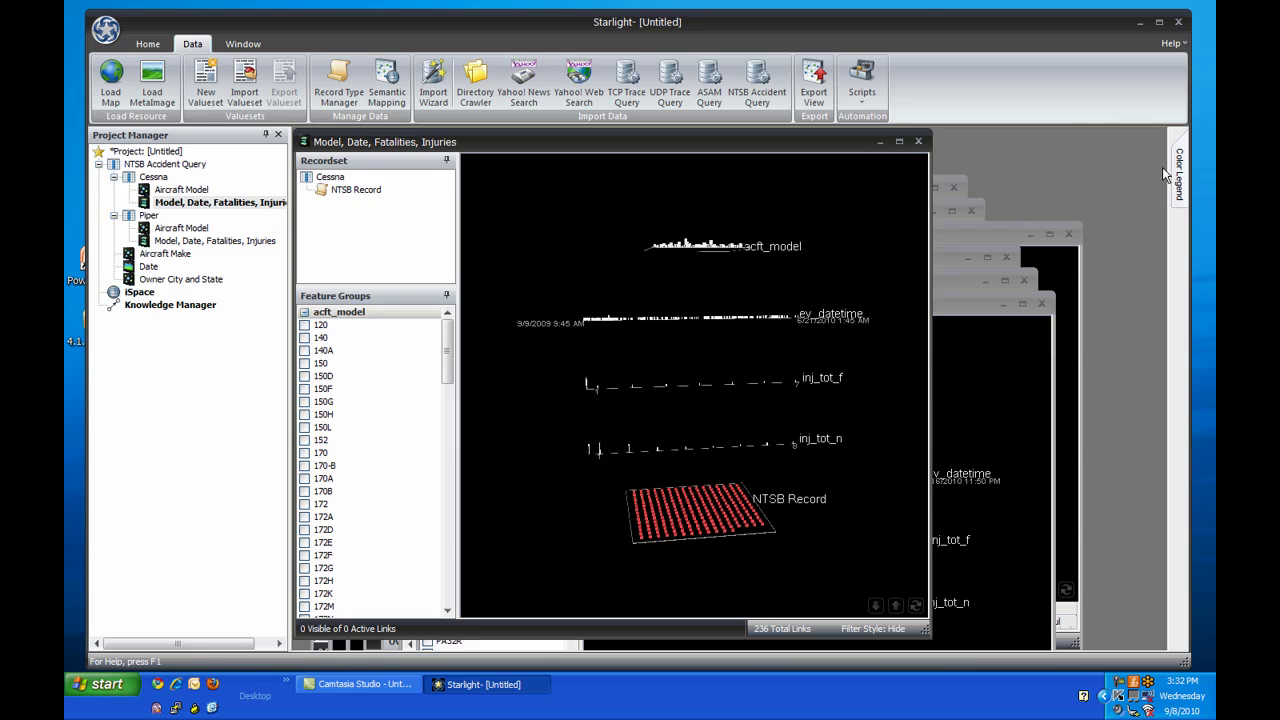
# Step: Start a new colour encoding in the Color Legend based on the inj_tot_f property
pyautogui.moveTo(1179, 172)
pyautogui.rightClick(1099, 180)
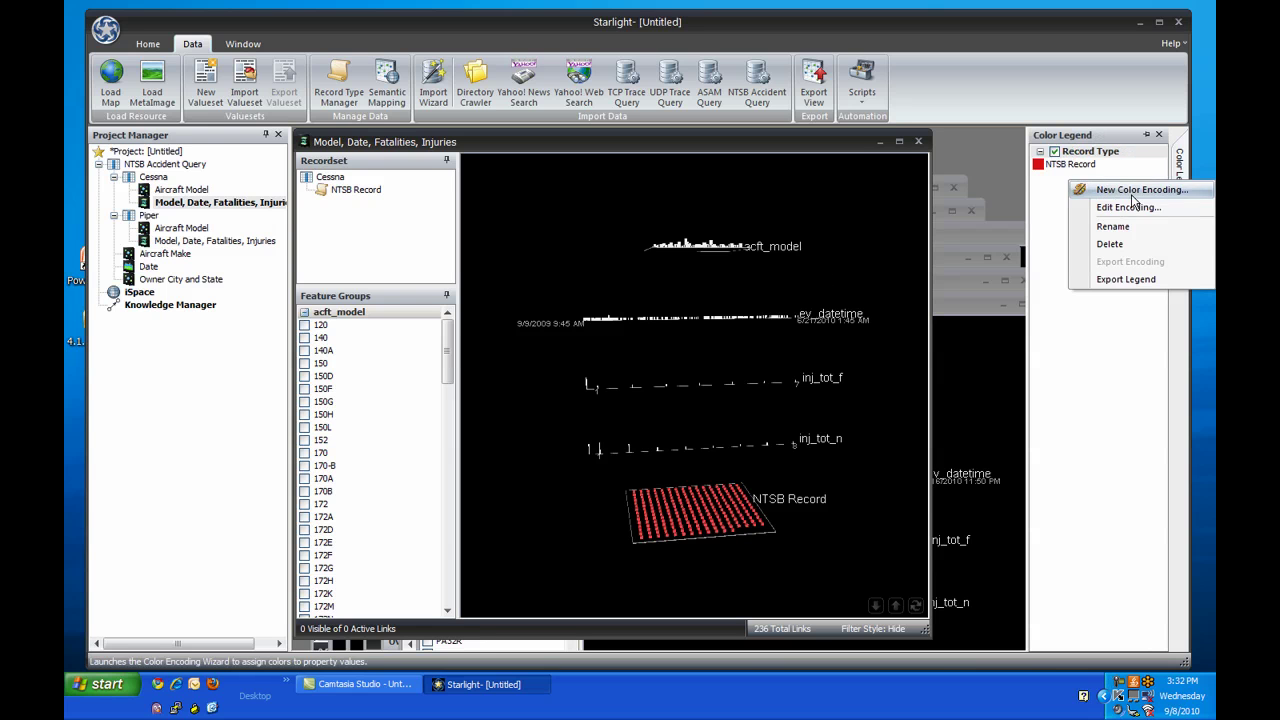
pyautogui.click(1133, 193)
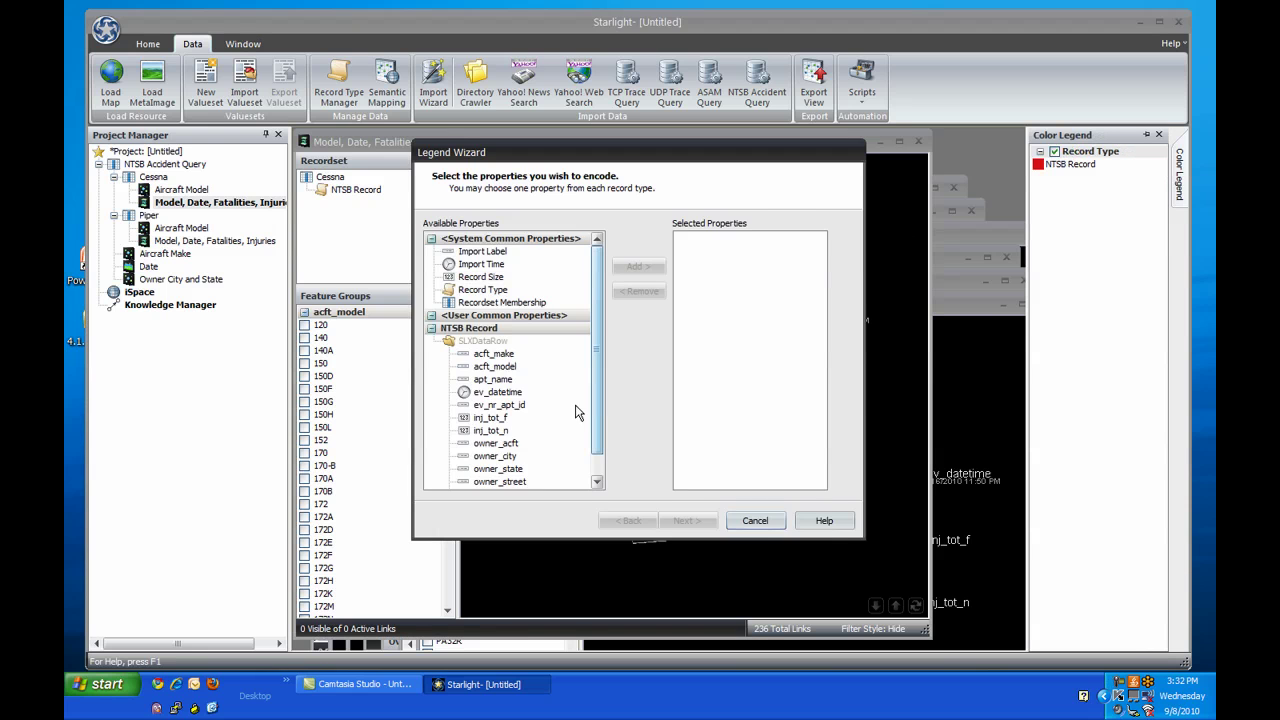
pyautogui.doubleClick(492, 417)
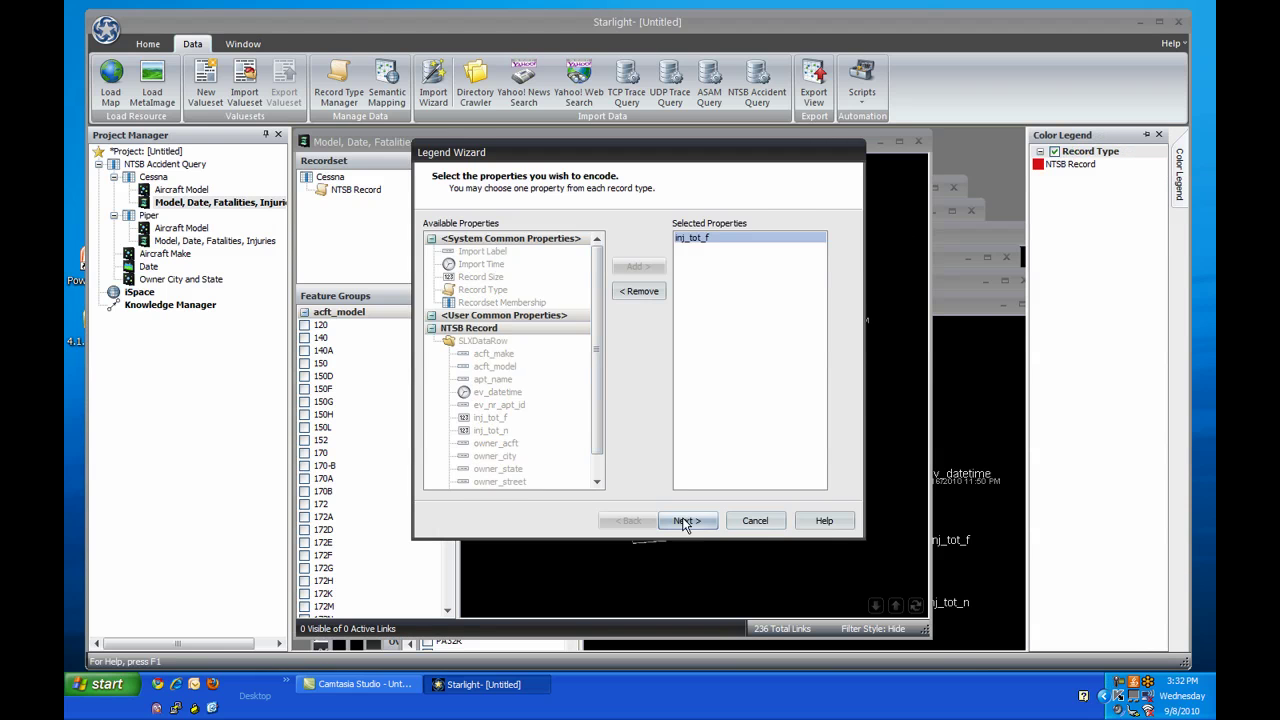
pyautogui.click(686, 521)
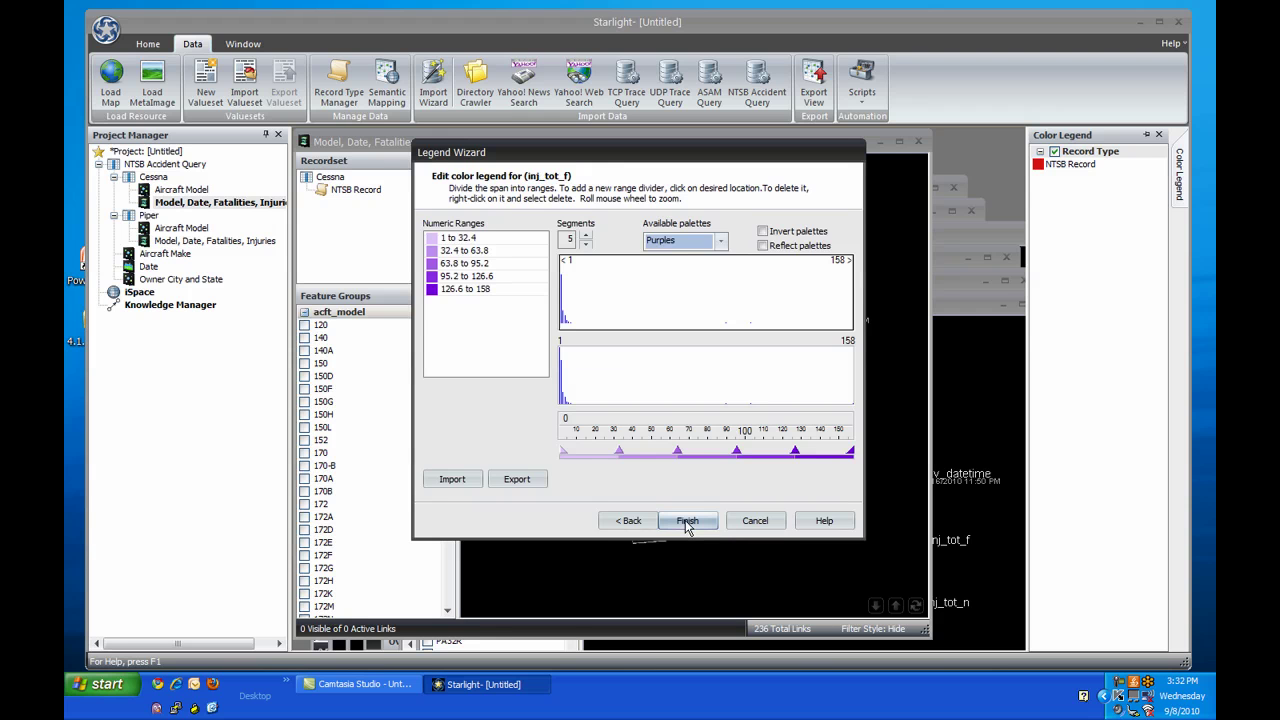
# Step: Use an inverted BlueYellowRed palette with 3 ranges divided at 5 and 30
pyautogui.click(714, 243)
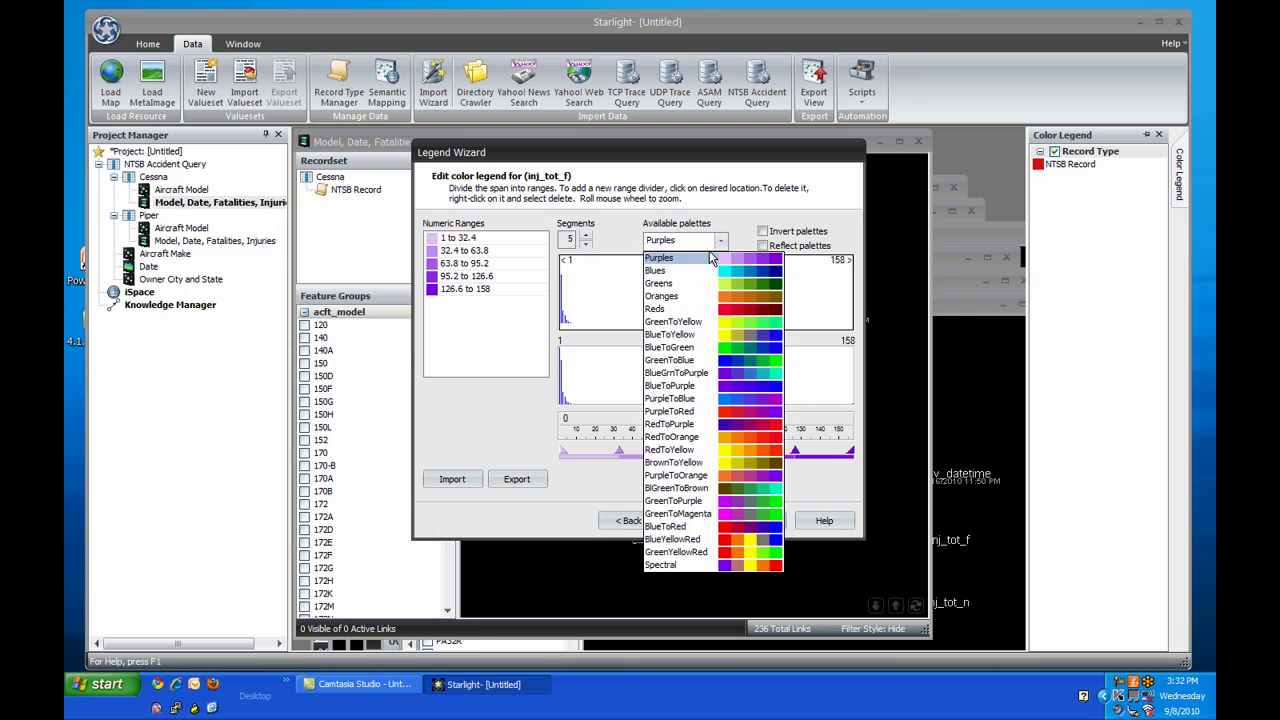
pyautogui.click(675, 539)
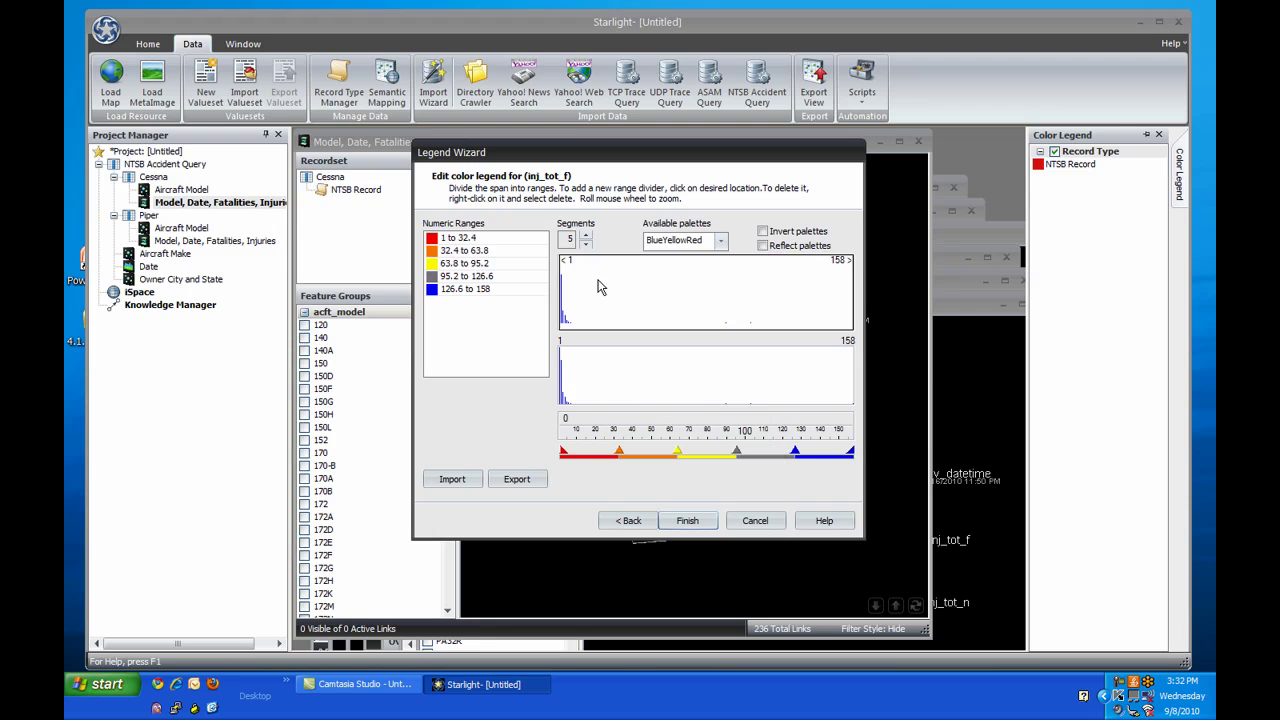
pyautogui.click(585, 244)
pyautogui.click(585, 244)
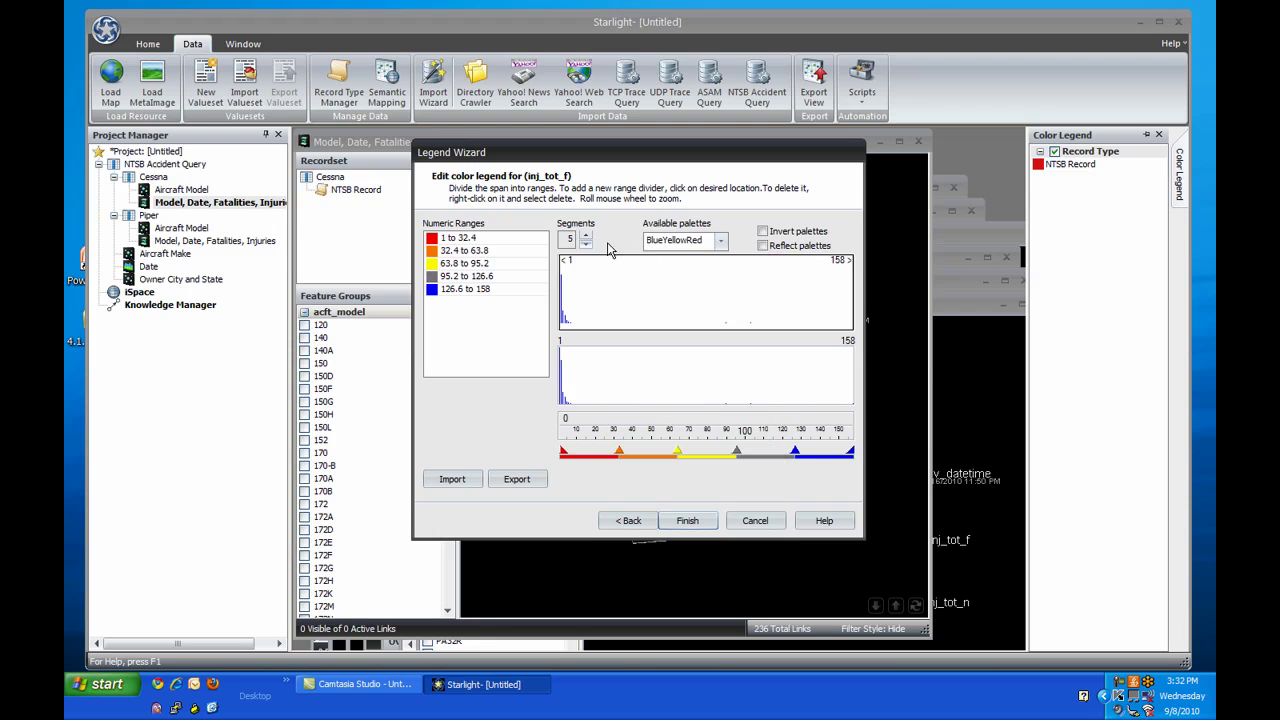
pyautogui.click(791, 238)
pyautogui.moveTo(660, 455)
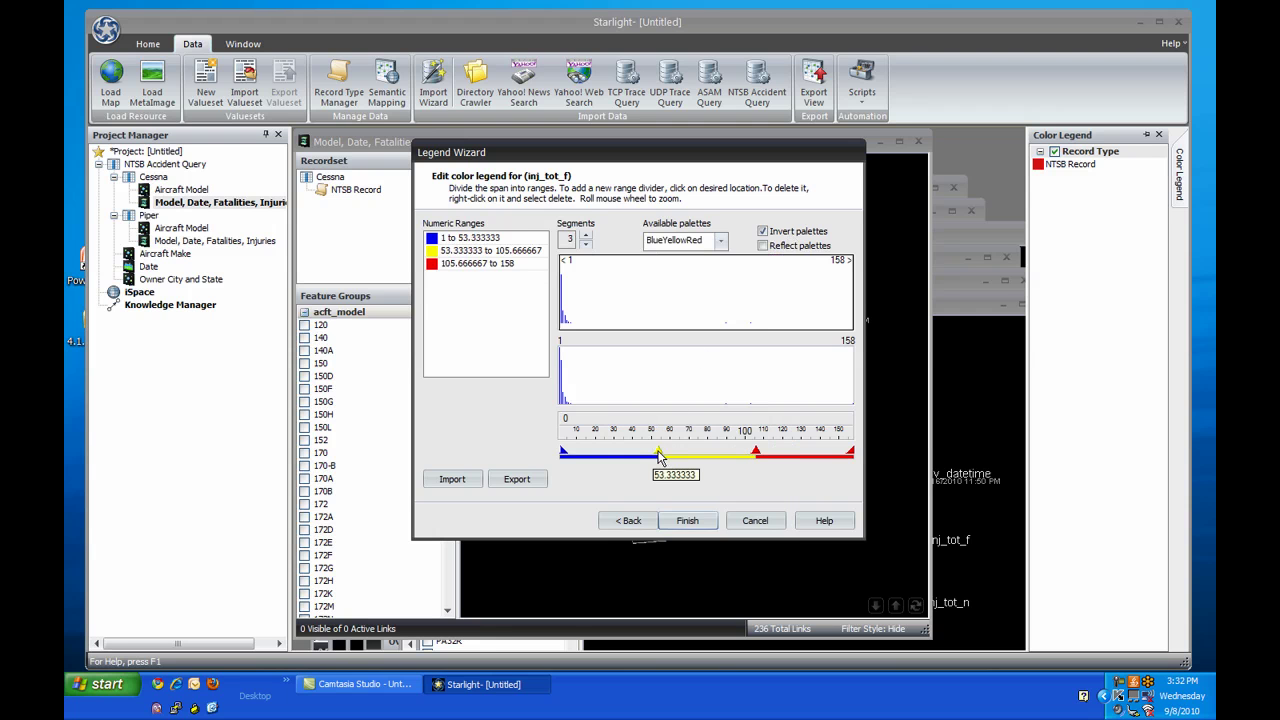
pyautogui.moveTo(660, 455); pyautogui.dragTo(570, 455)
pyautogui.scroll(2, 851, 445)
pyautogui.moveTo(851, 452); pyautogui.dragTo(615, 455)
pyautogui.scroll(-2, 706, 440)
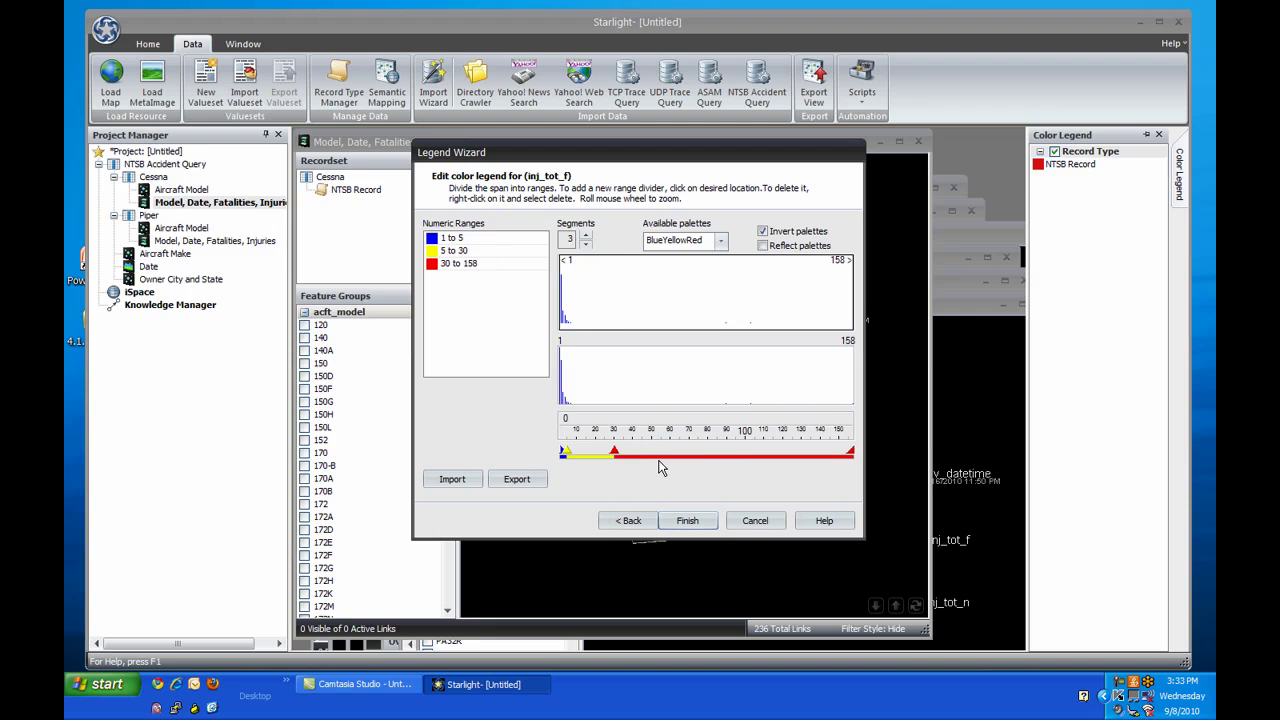
pyautogui.click(687, 520)
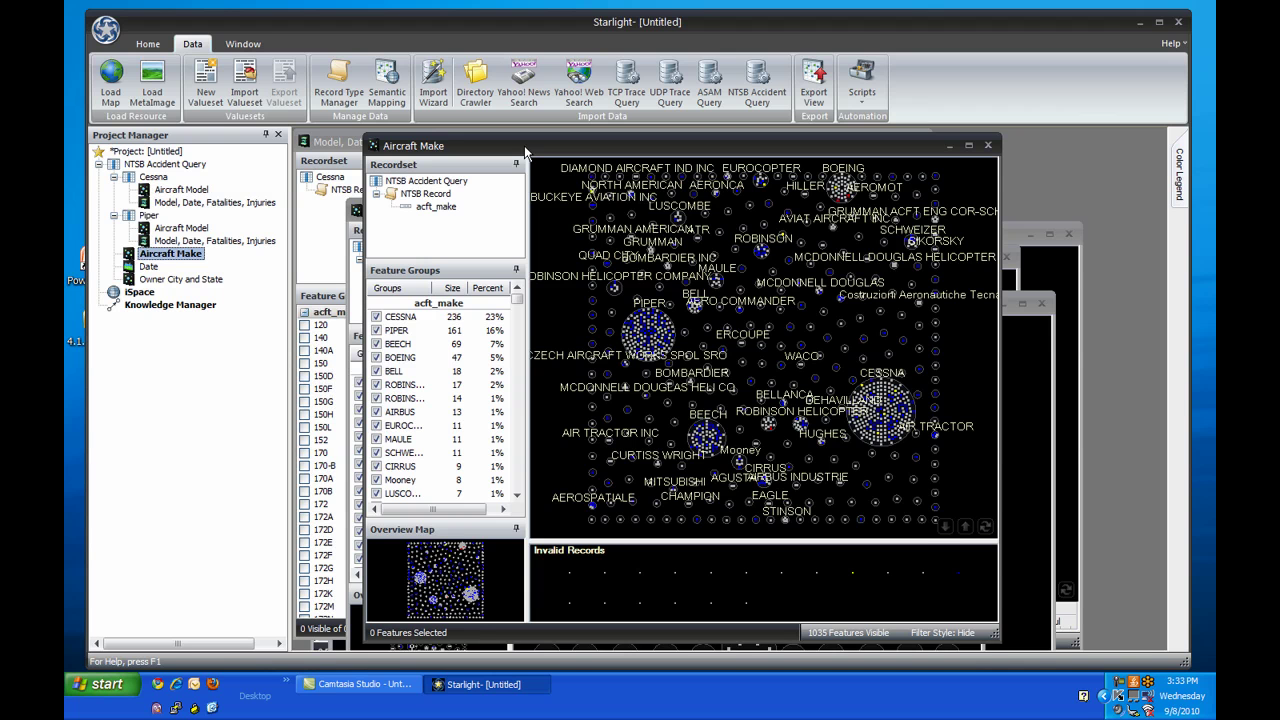
# Step: Set the Aircraft Make view's Cluster Threshold to 3 in View Properties
pyautogui.scroll(1, 185, 85)
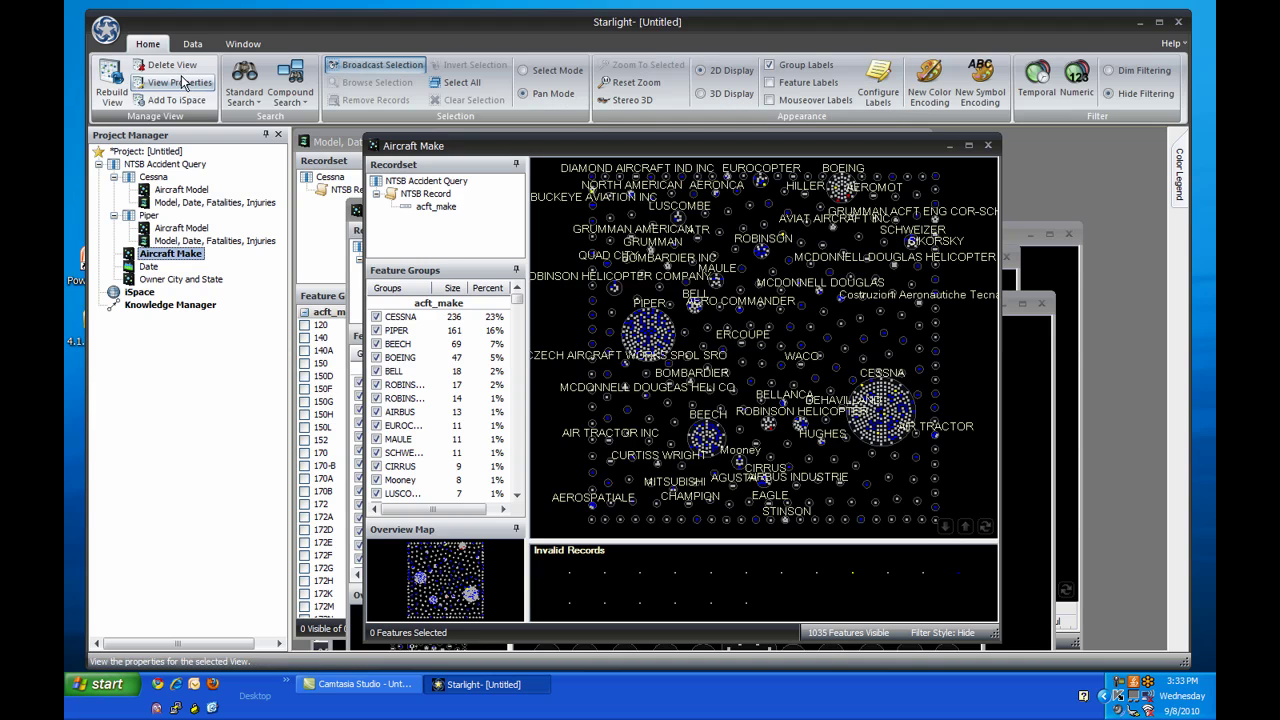
pyautogui.click(180, 80)
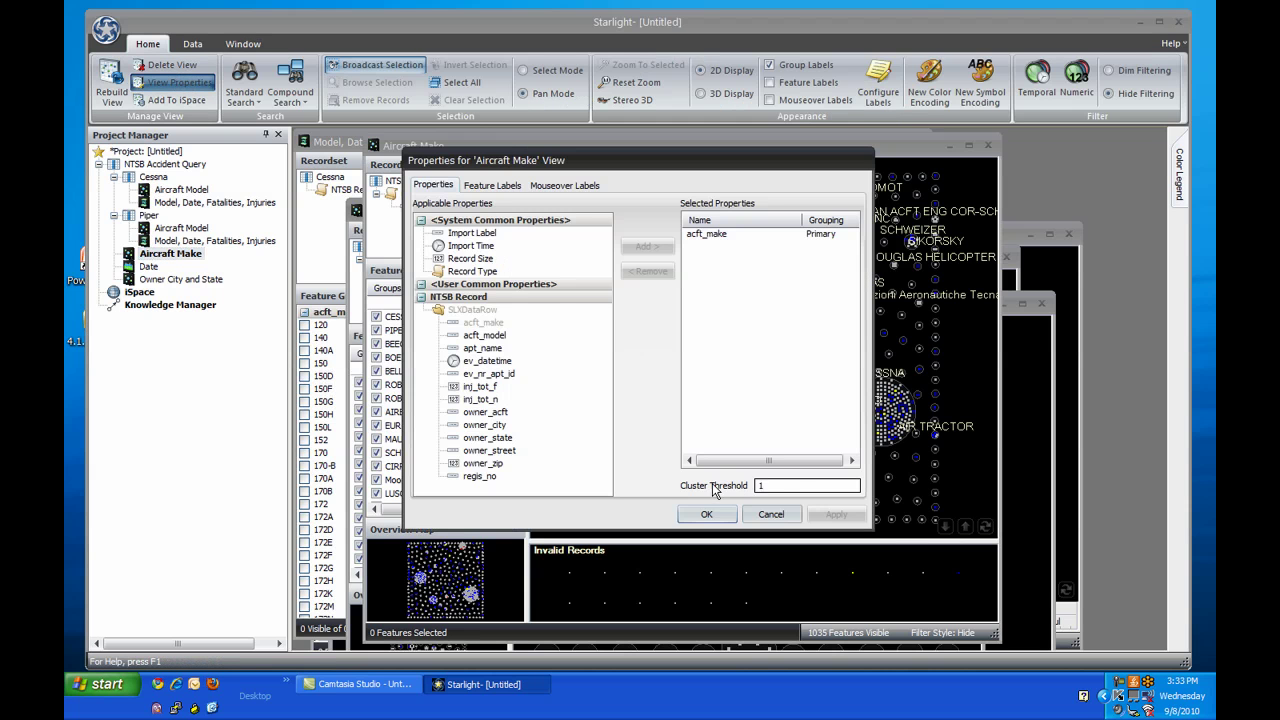
pyautogui.doubleClick(796, 490)
pyautogui.write('3')
pyautogui.click(716, 514)
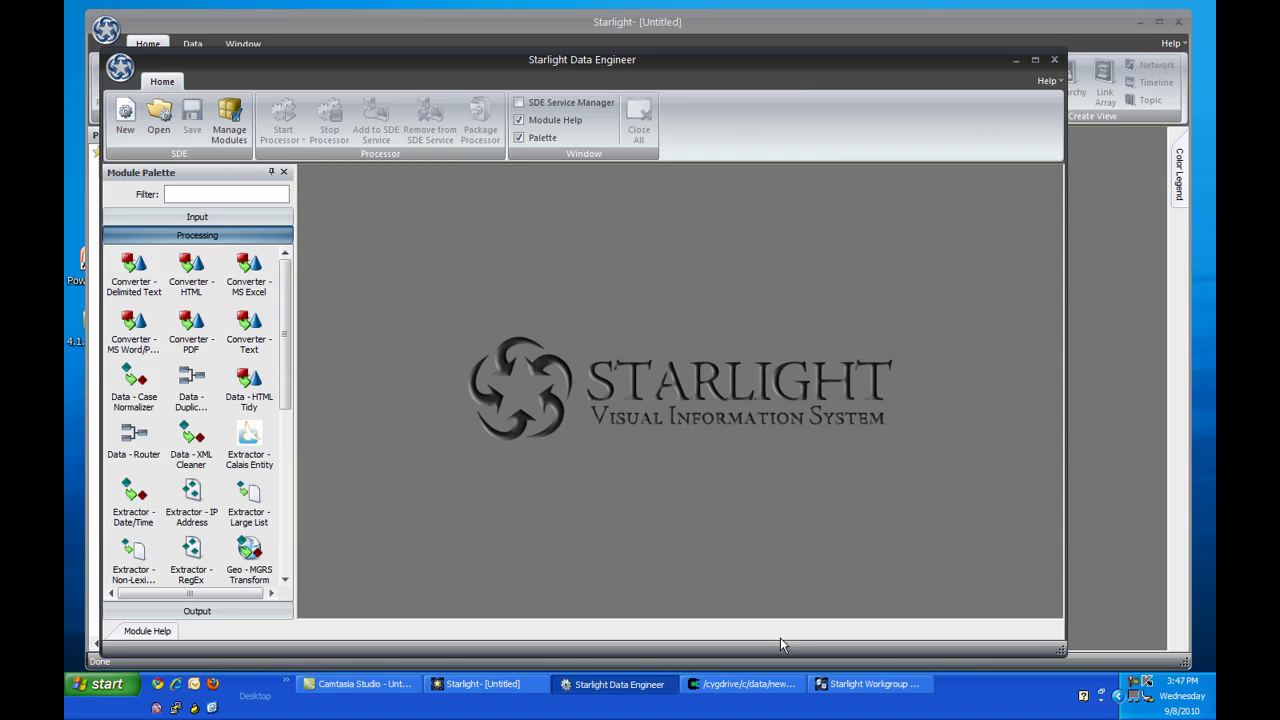
# Step: Bring up the Cygwin terminal showing the Perl record-insert script
pyautogui.click(785, 688)
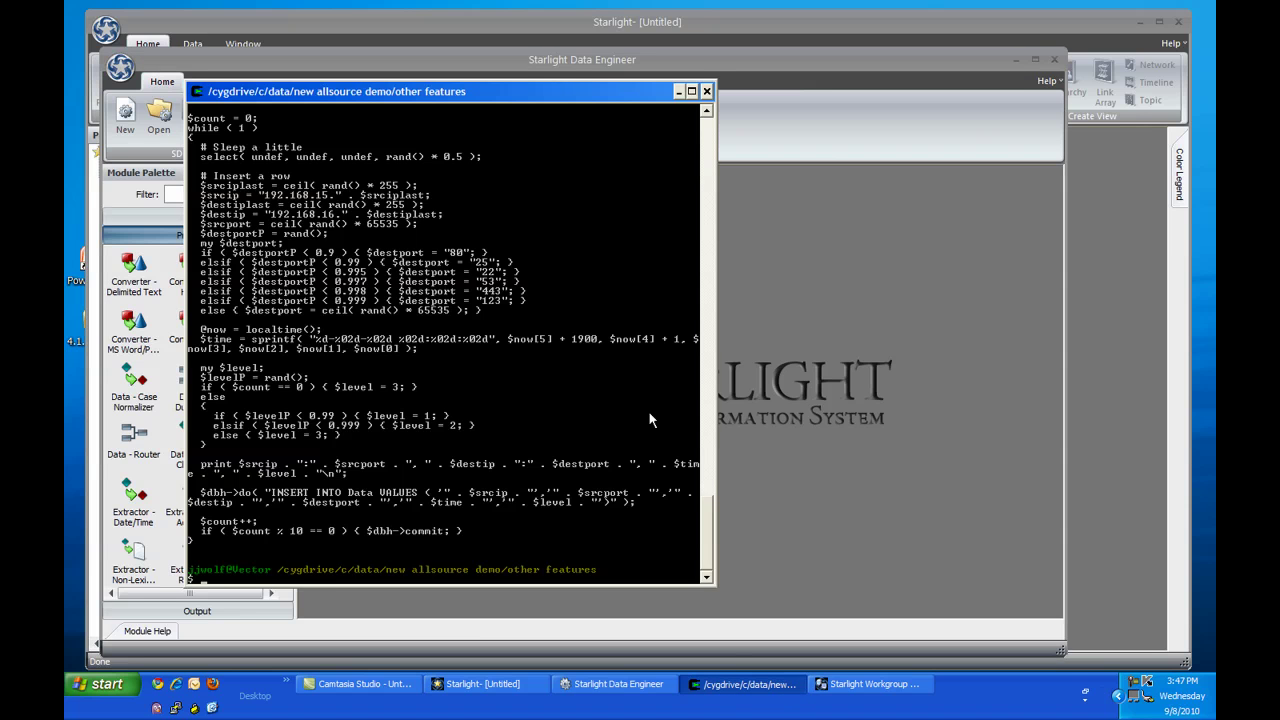
# Step: Run ./gendata.pl to start inserting random network connection records
pyautogui.write('./gendata.pl')
pyautogui.press('Return')
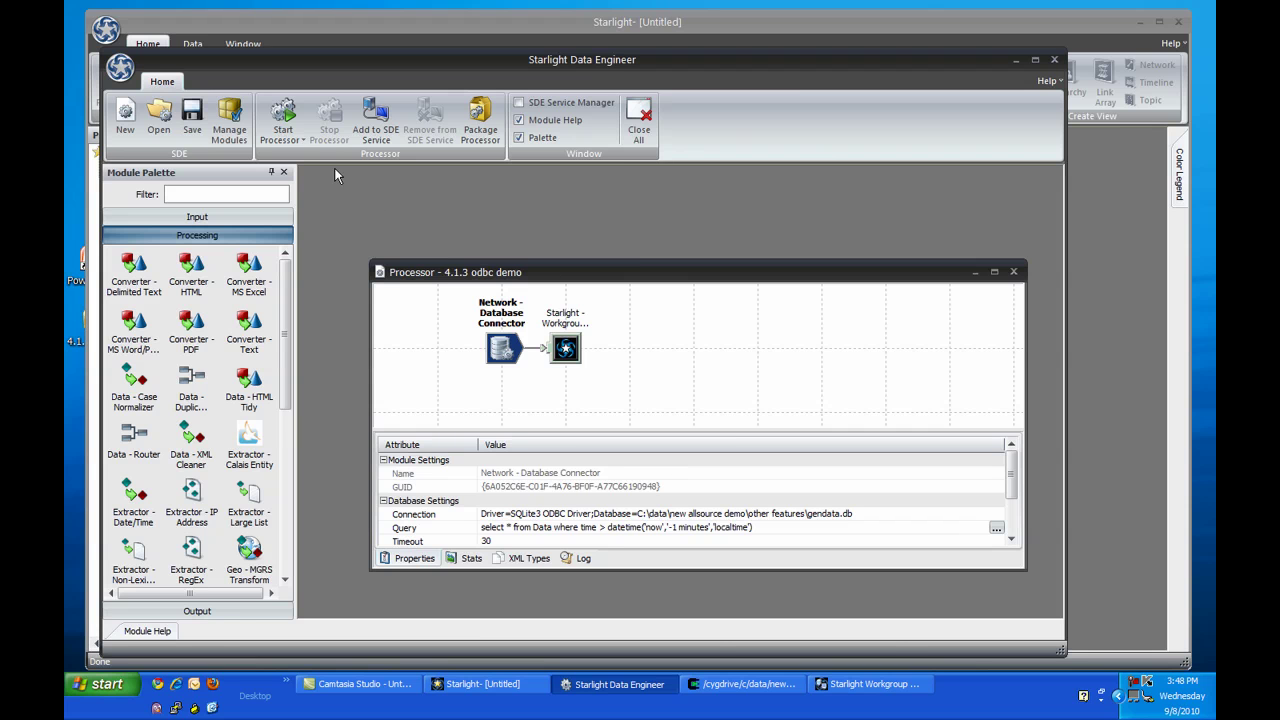
# Step: Start the odbc demo processor on a 60-second interval and check dbtest in Workgroup Server Administrator
pyautogui.click(290, 135)
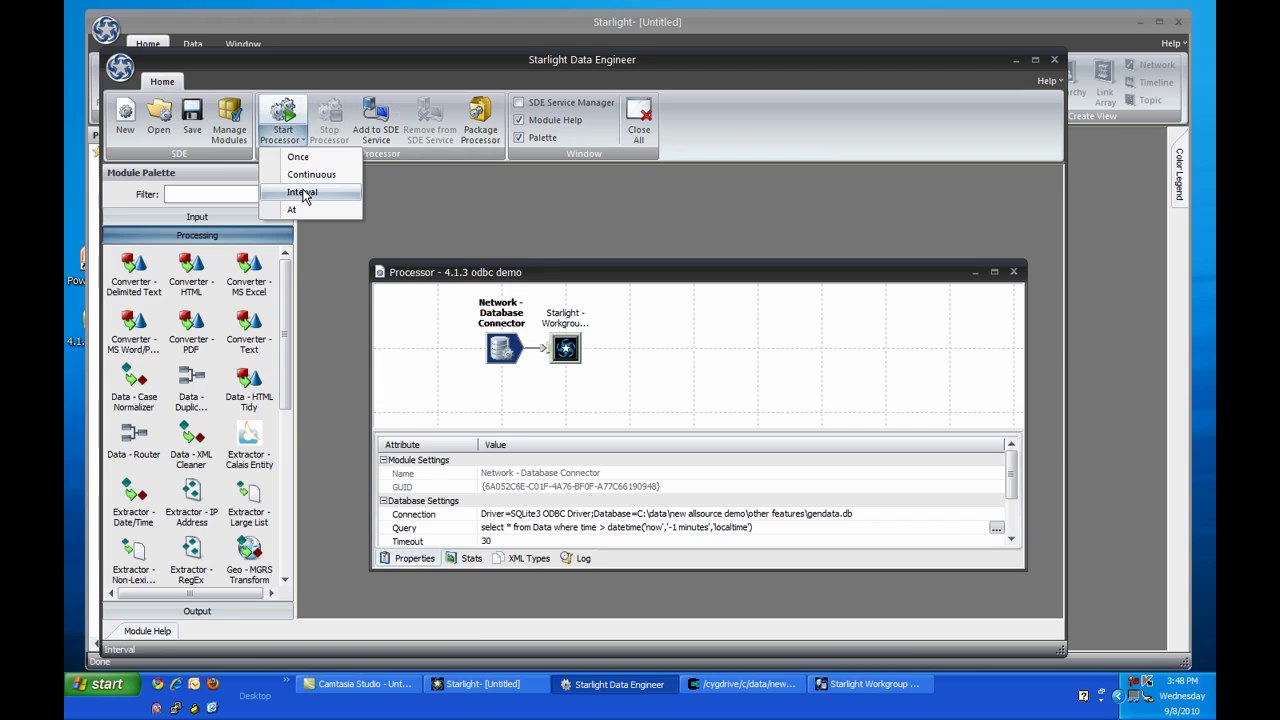
pyautogui.click(303, 191)
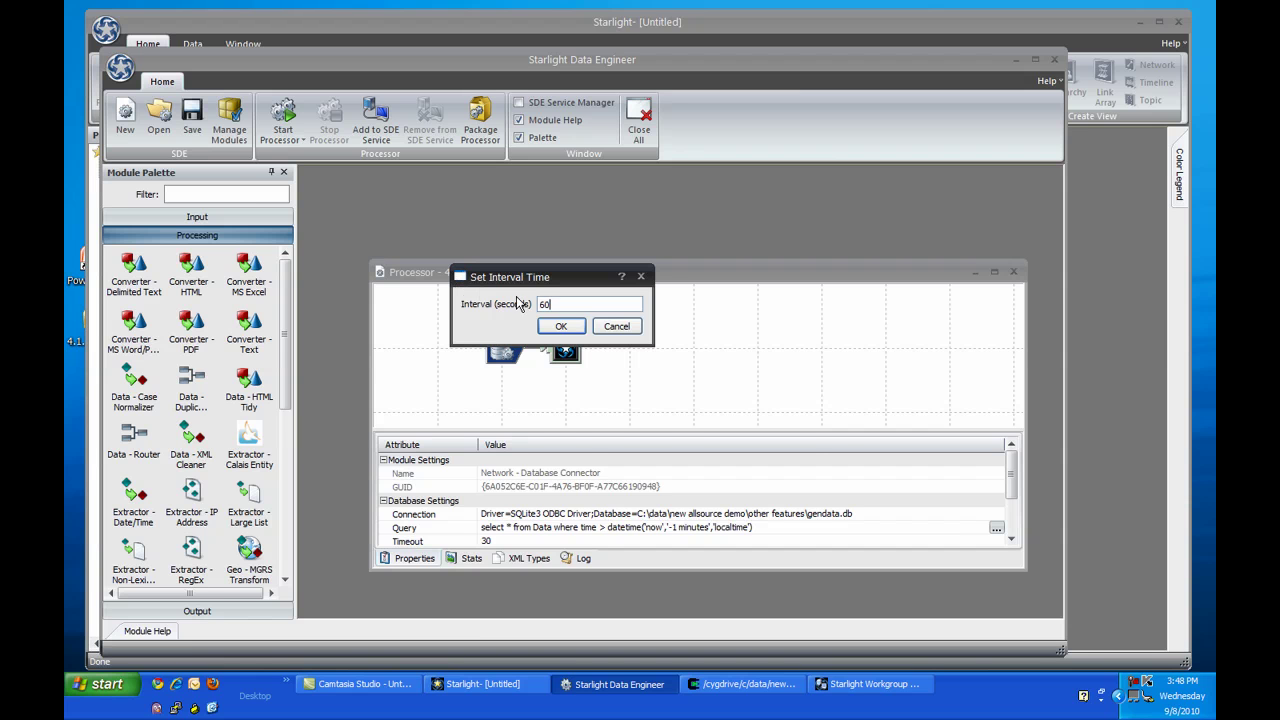
pyautogui.click(553, 327)
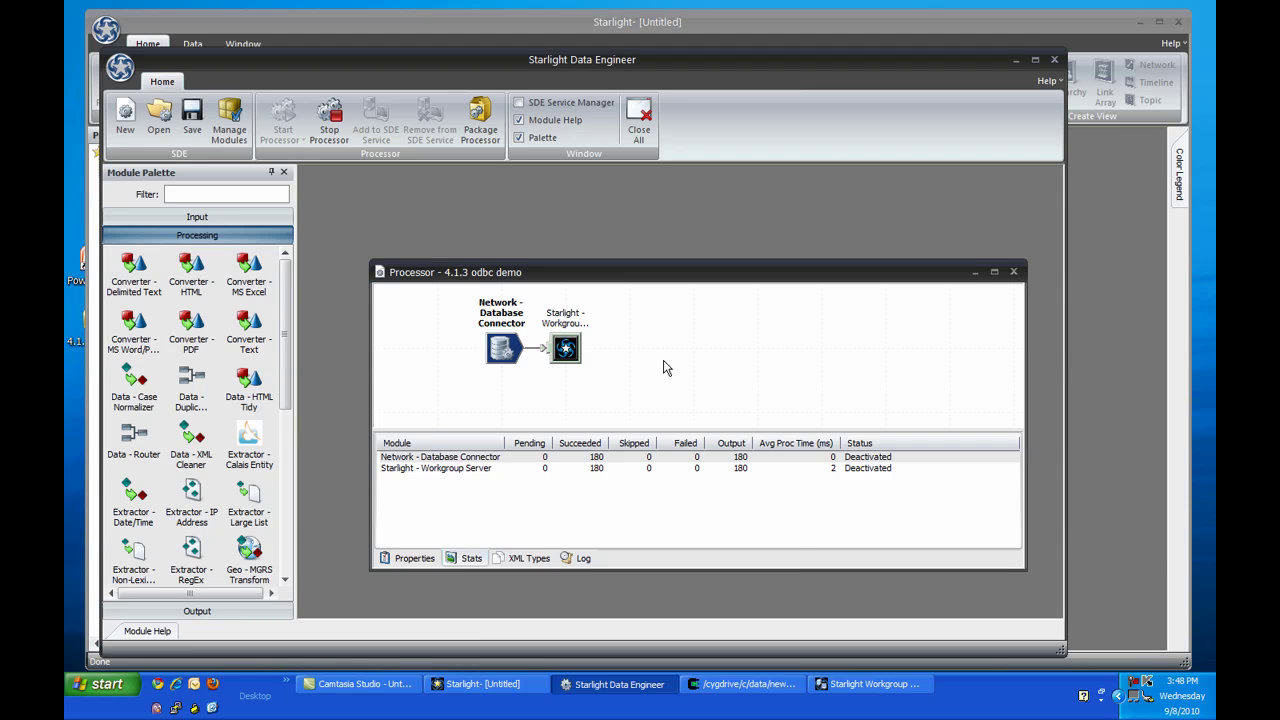
pyautogui.click(830, 688)
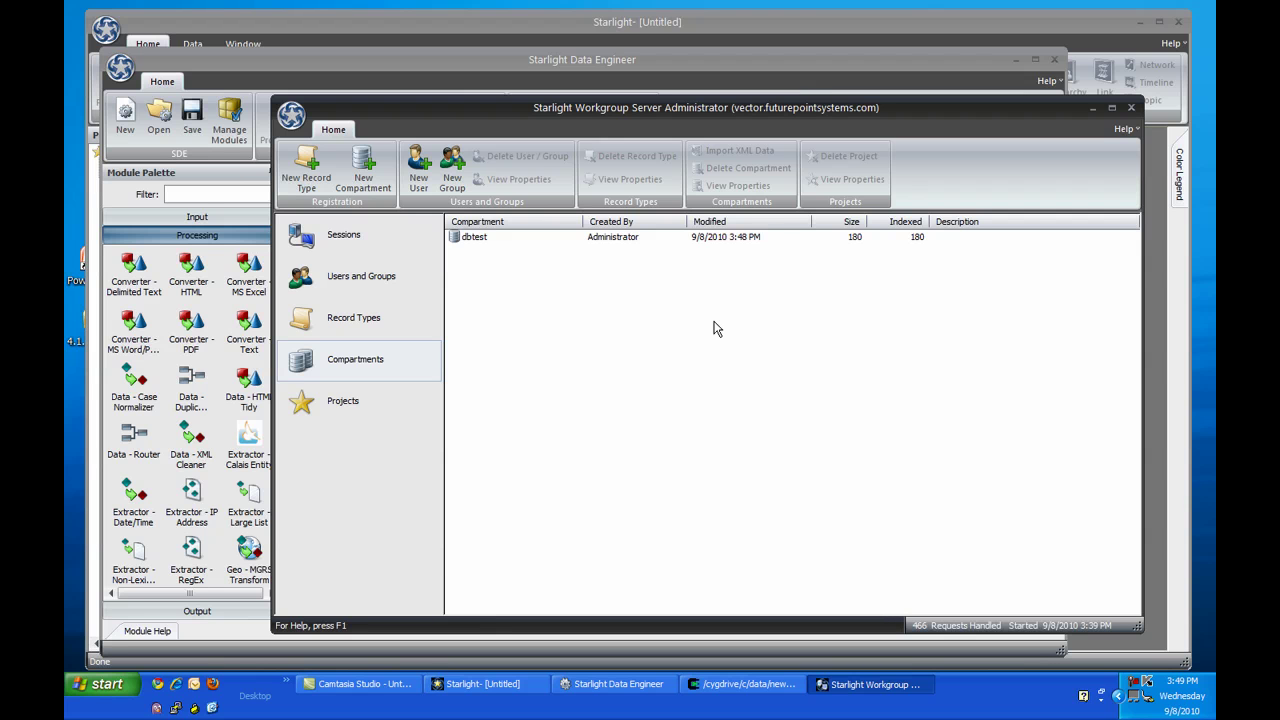
# Step: Search the dbtest compartment for all 180 records and return to the Project Manager tree
pyautogui.click(846, 29)
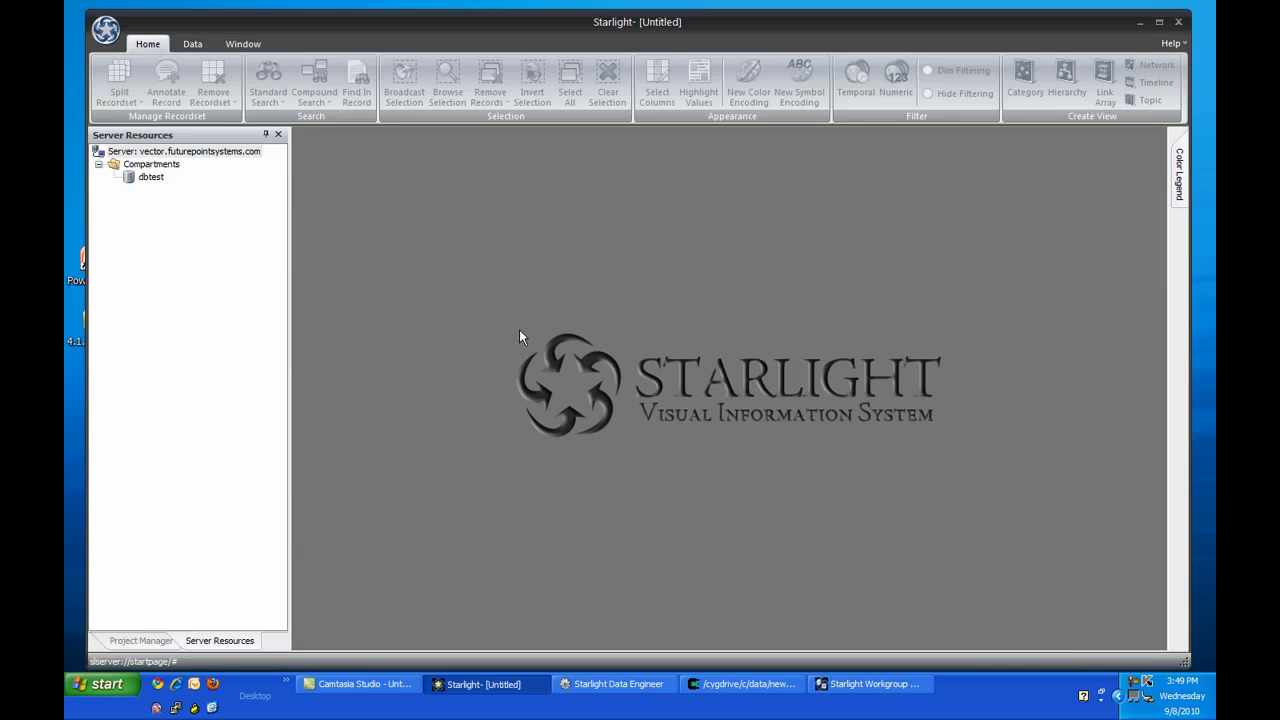
pyautogui.click(155, 179)
pyautogui.doubleClick(155, 179)
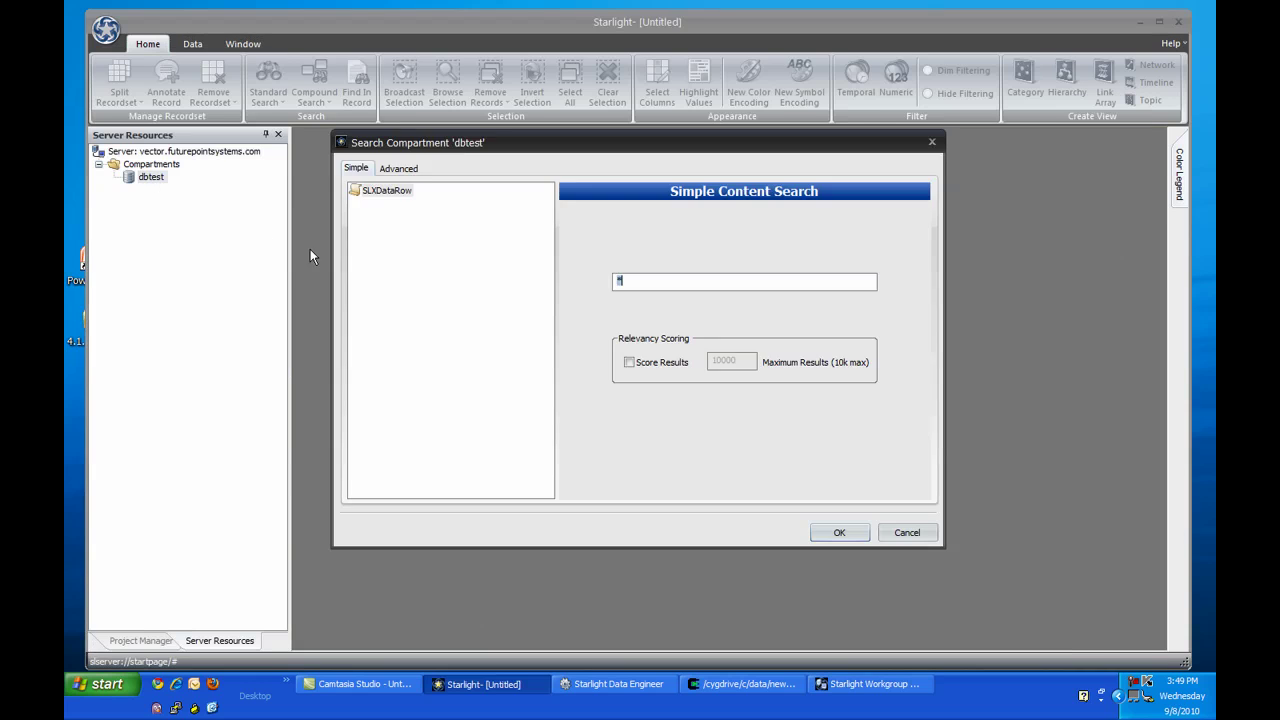
pyautogui.click(839, 532)
pyautogui.click(161, 641)
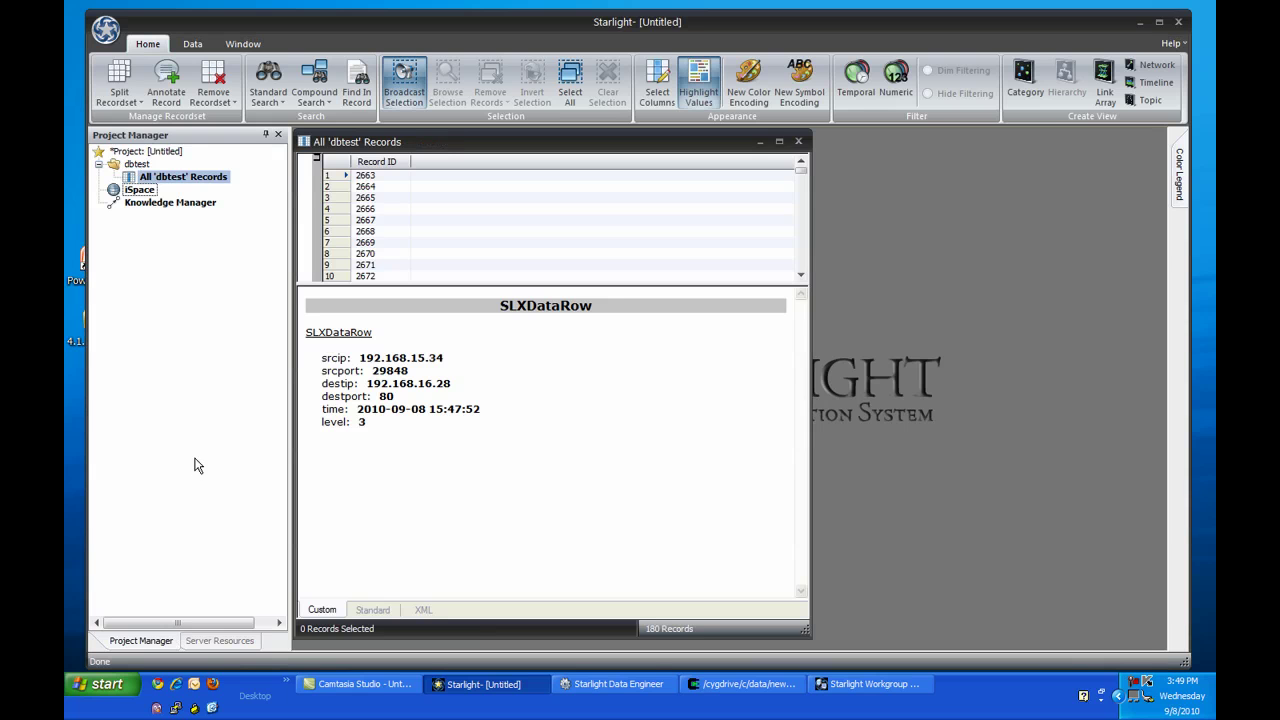
# Step: Create a 2D and 3D network view using the 'srcip -> destip' link
pyautogui.click(1152, 65)
pyautogui.doubleClick(487, 277)
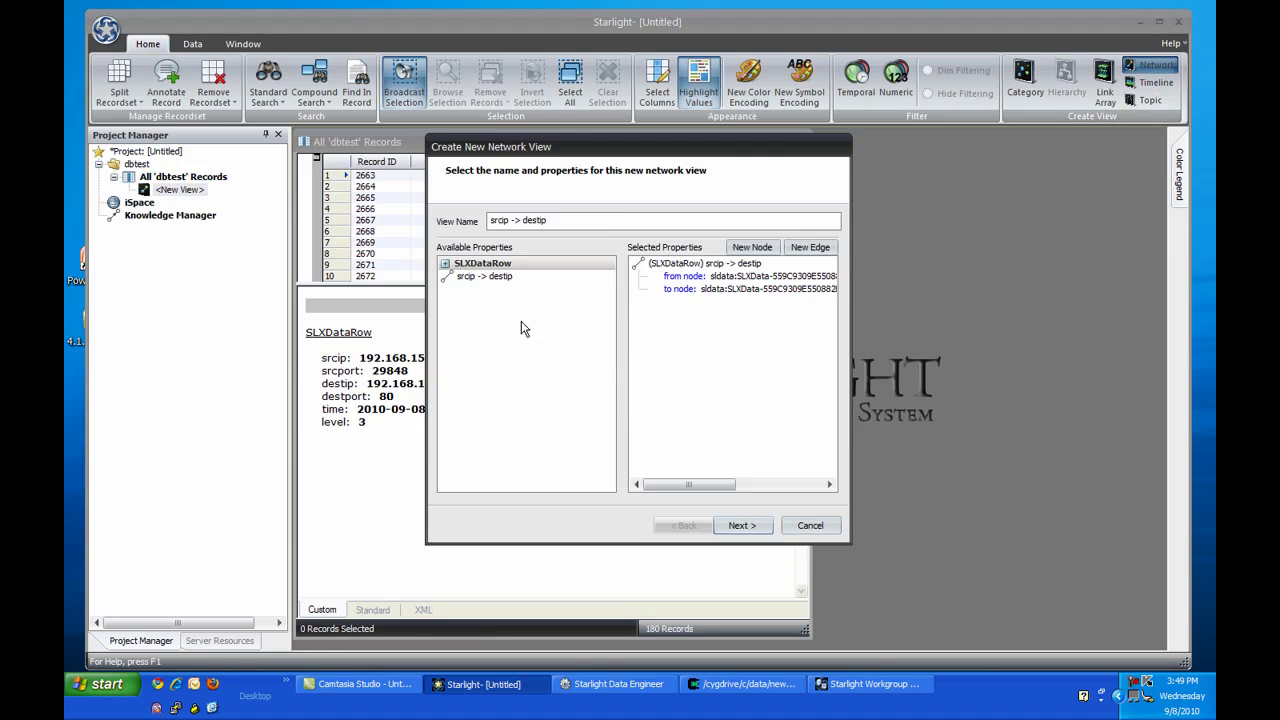
pyautogui.click(756, 527)
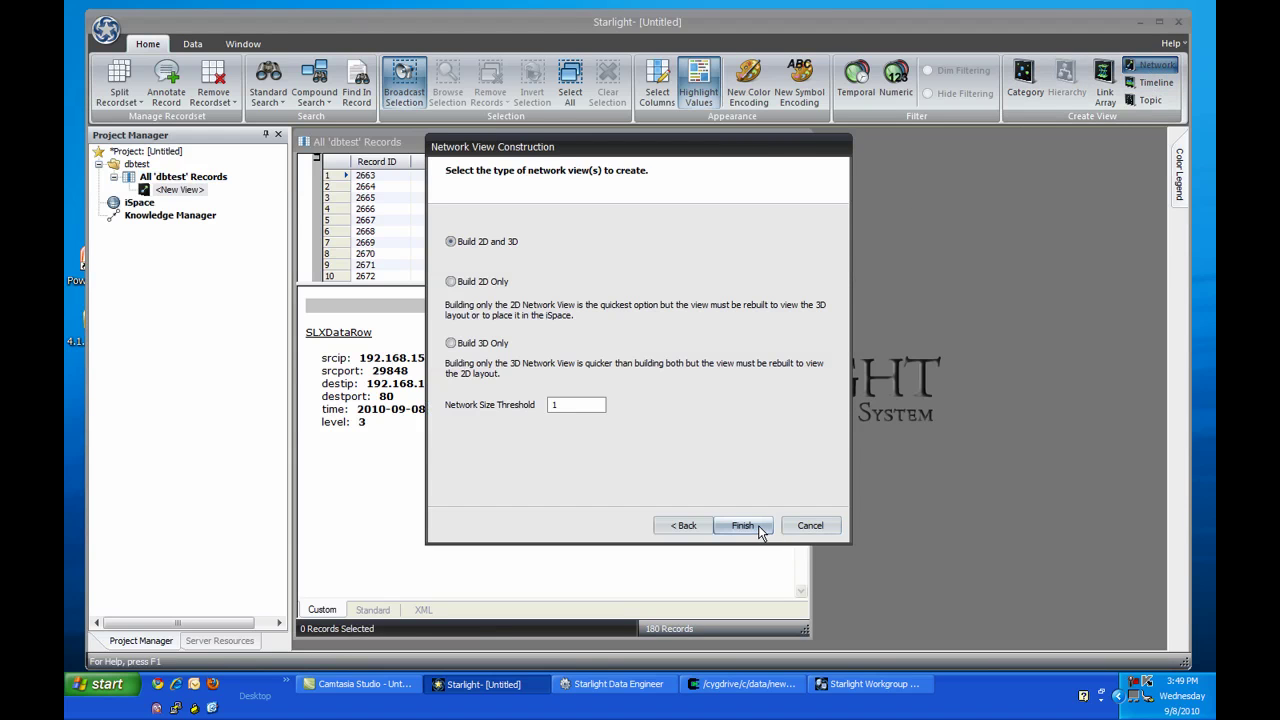
pyautogui.click(742, 525)
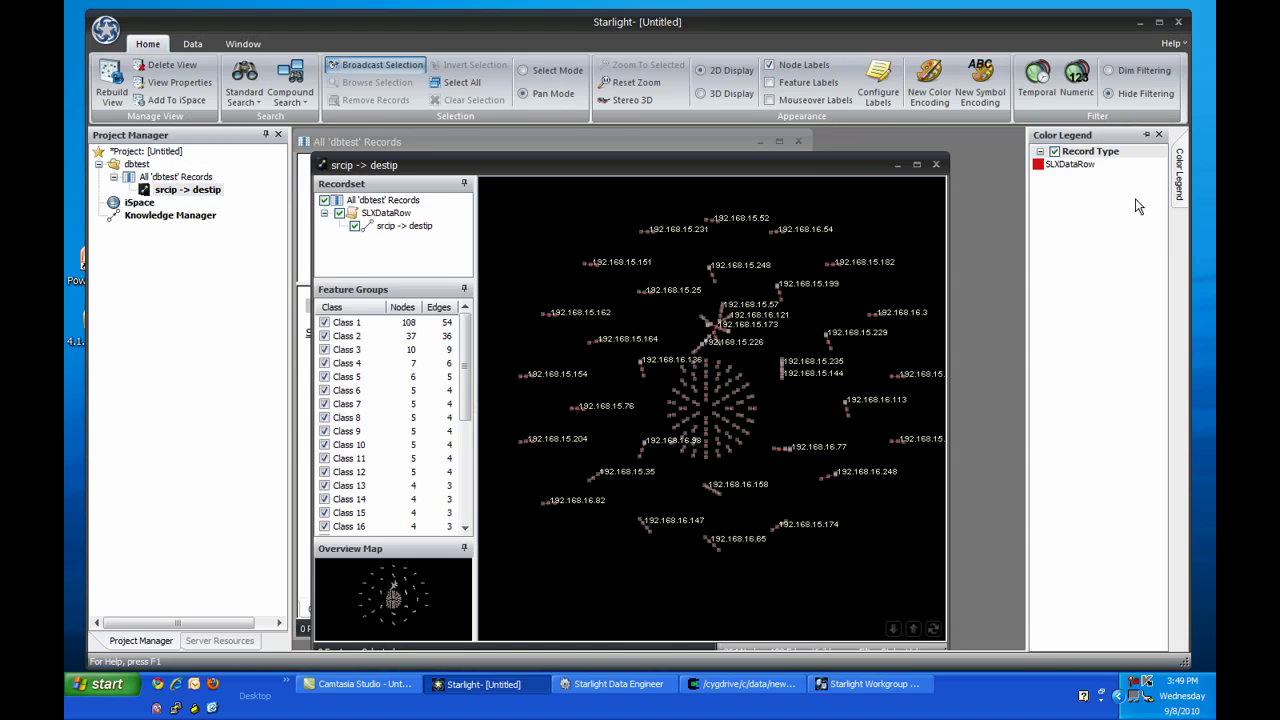
# Step: Colour nodes by level with an inverted three-range BlueYellowRed palette
pyautogui.rightClick(1150, 201)
pyautogui.click(1149, 216)
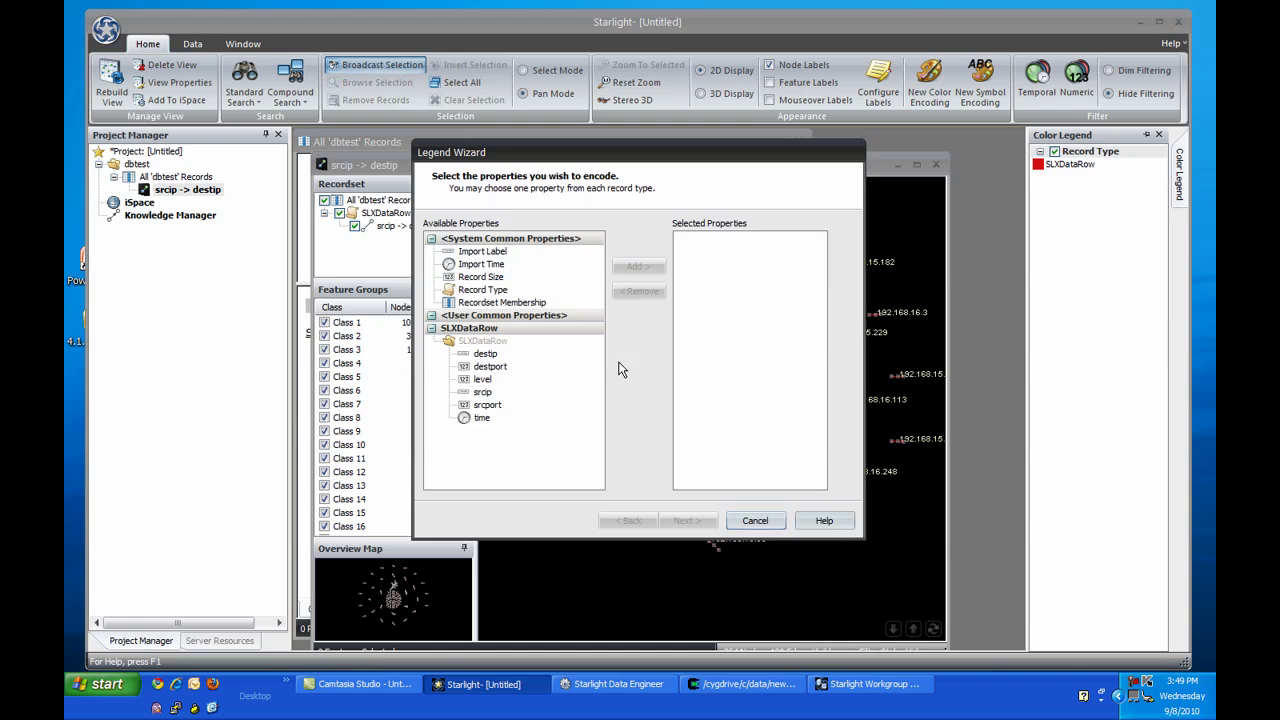
pyautogui.doubleClick(478, 380)
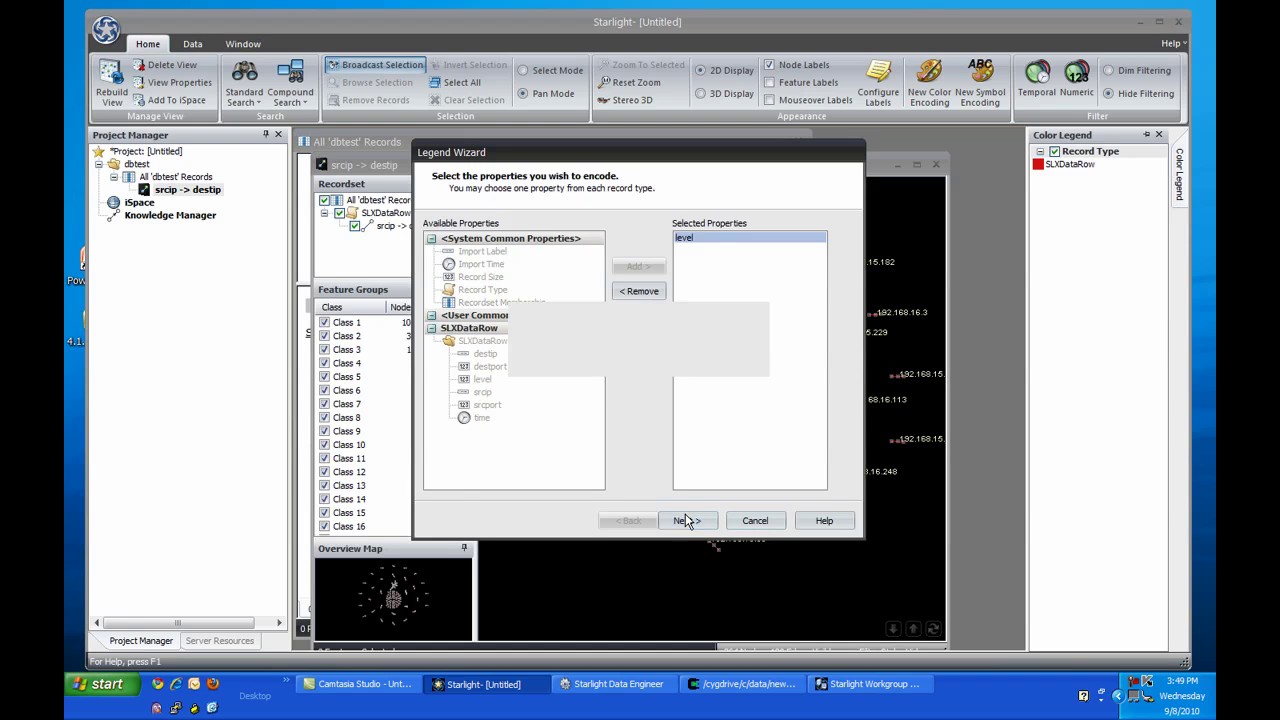
pyautogui.click(686, 520)
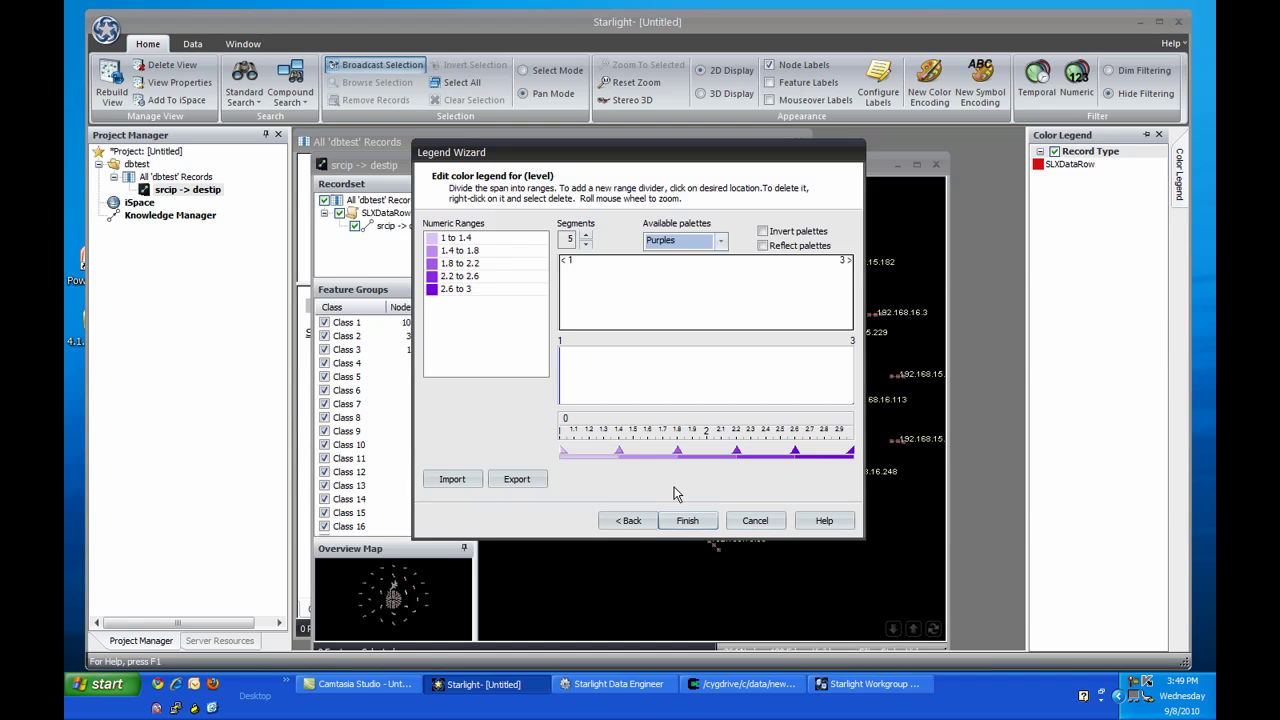
pyautogui.click(718, 243)
pyautogui.click(698, 540)
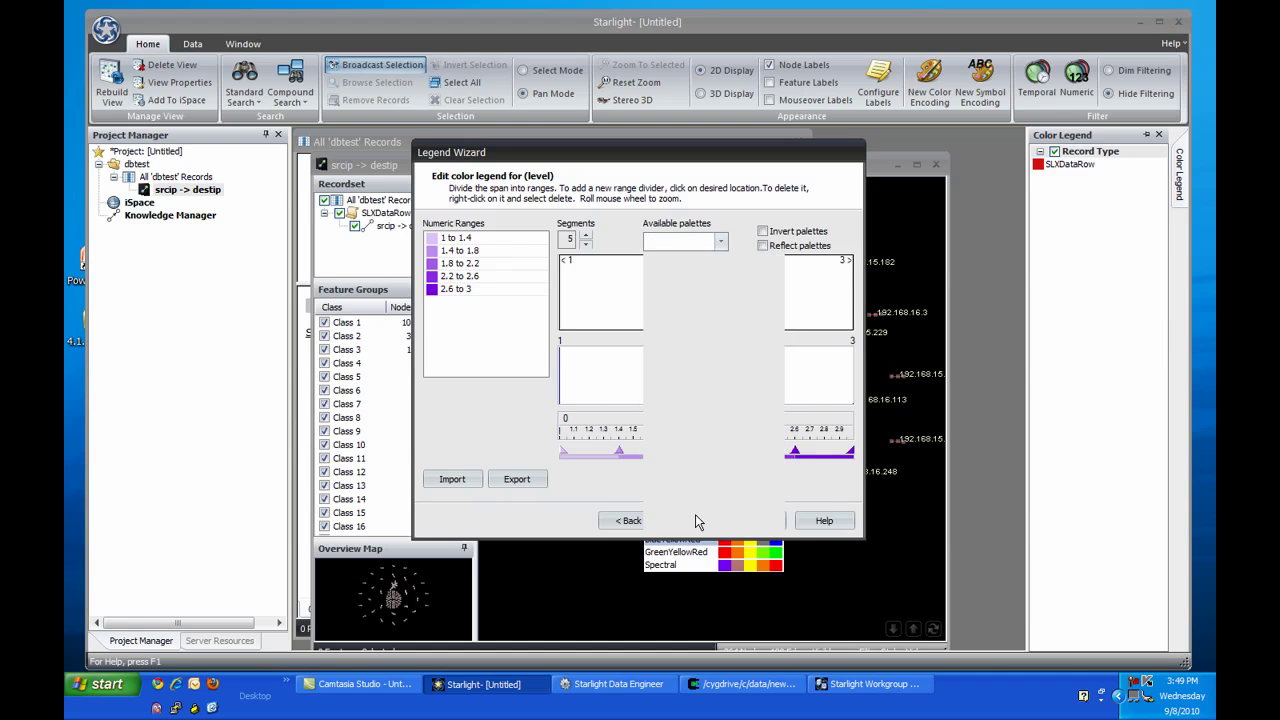
pyautogui.click(586, 244)
pyautogui.click(586, 244)
pyautogui.click(763, 232)
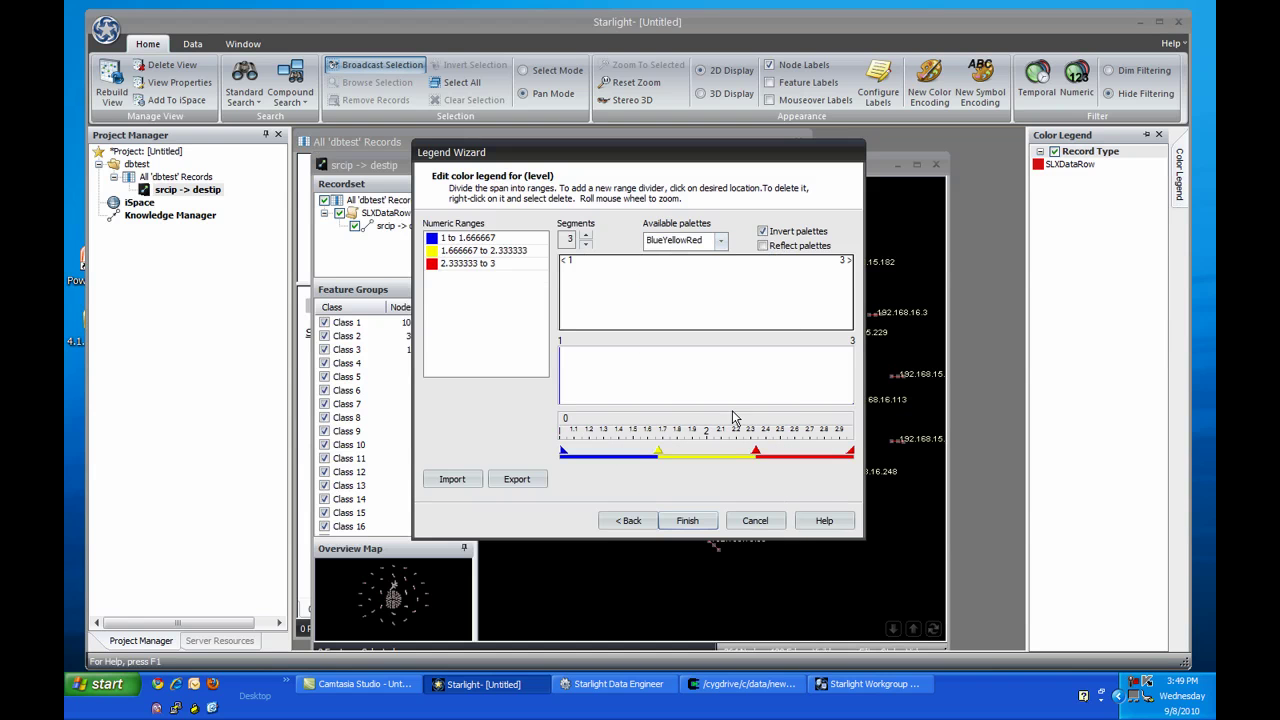
pyautogui.click(687, 520)
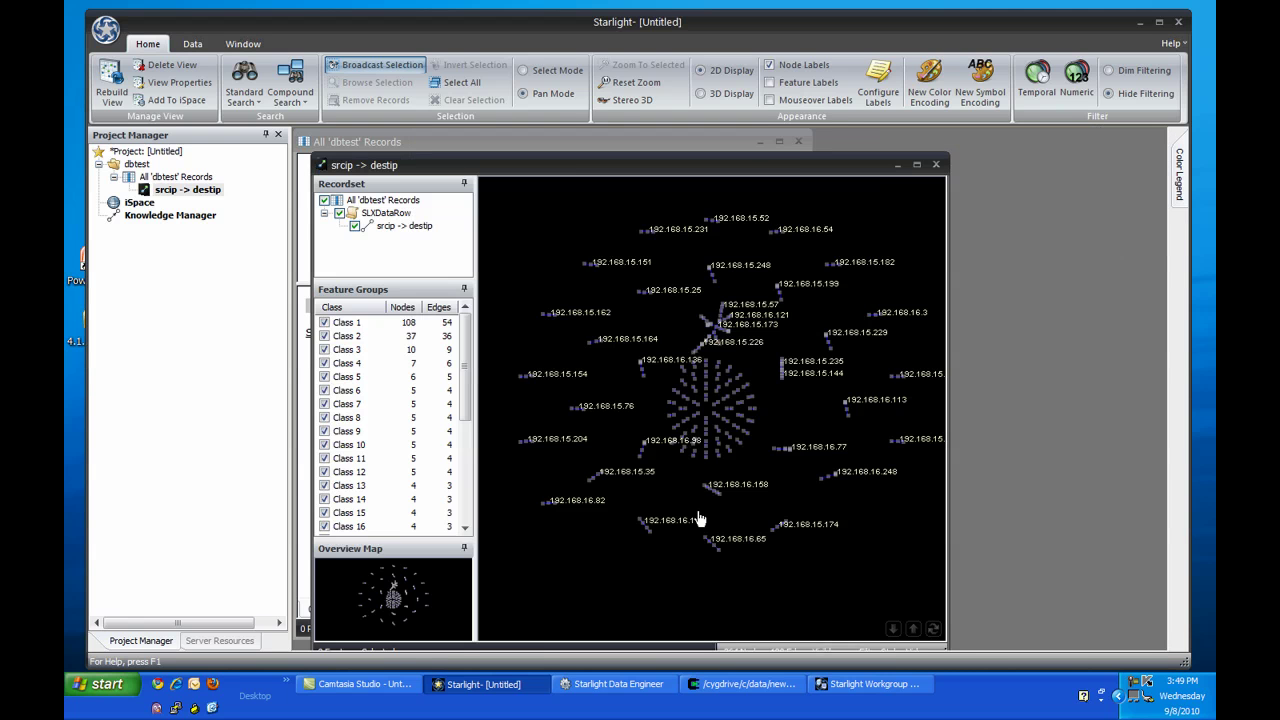
# Step: Query the dbtest compartment again and load all 407 current records as a new recordset
pyautogui.click(228, 641)
pyautogui.doubleClick(152, 178)
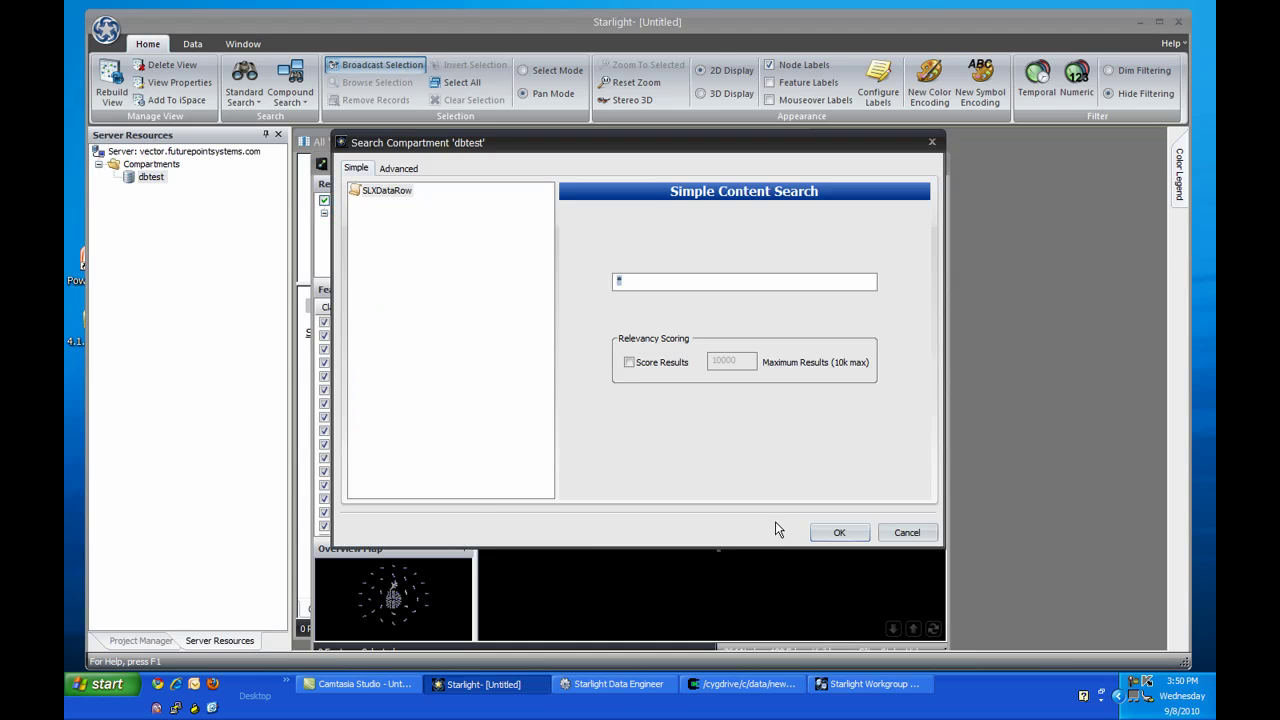
pyautogui.click(822, 531)
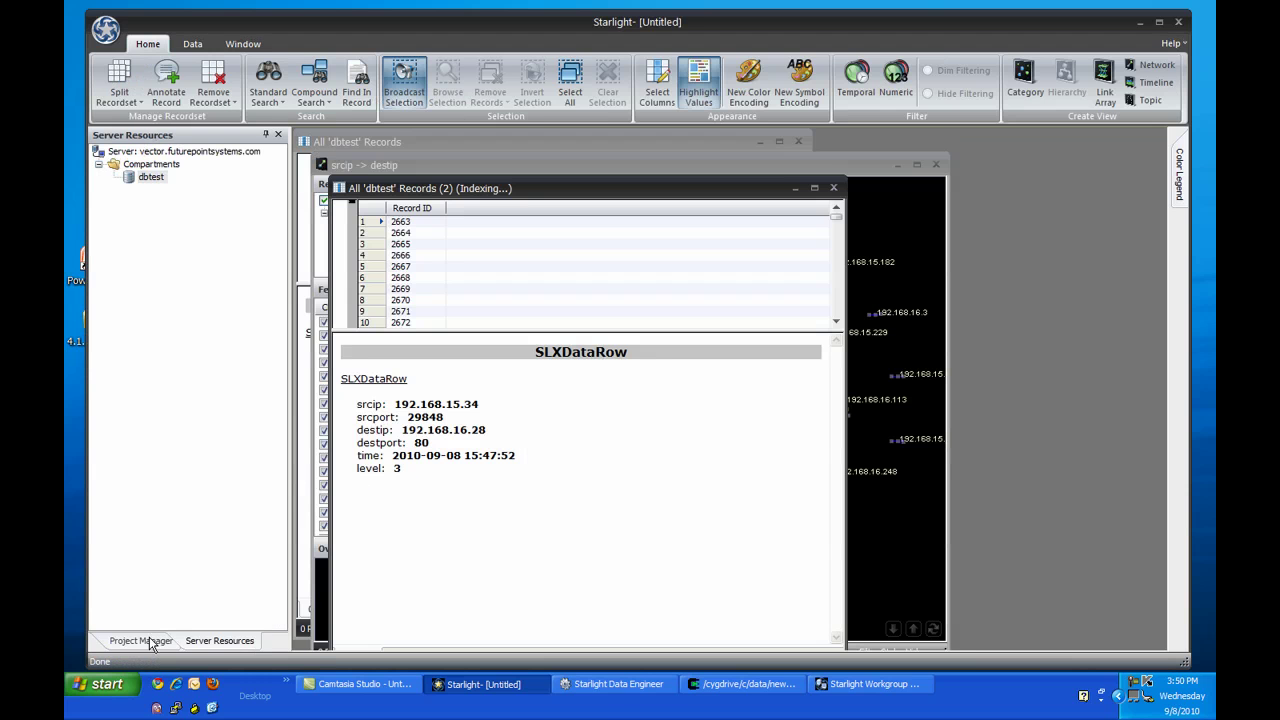
# Step: Merge the new dbtest recordset into the network's original records and bring up the srcip -> destip view
pyautogui.click(150, 645)
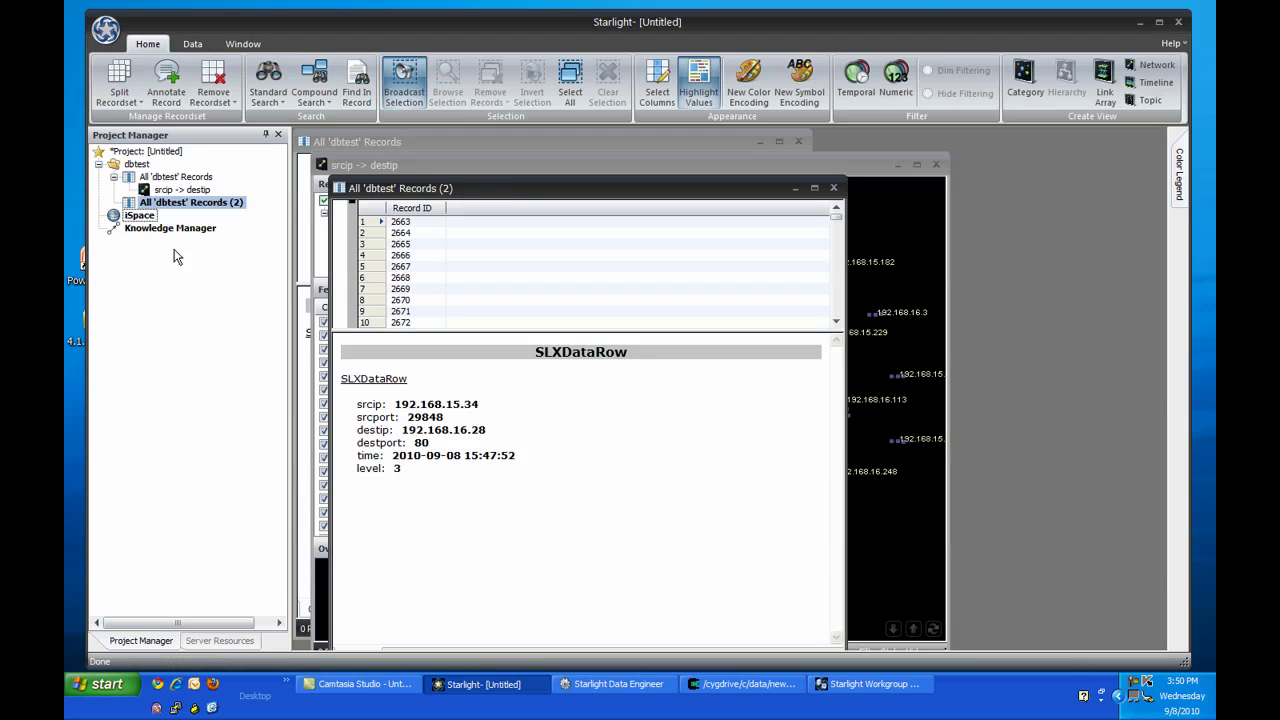
pyautogui.moveTo(175, 191); pyautogui.dragTo(174, 190)
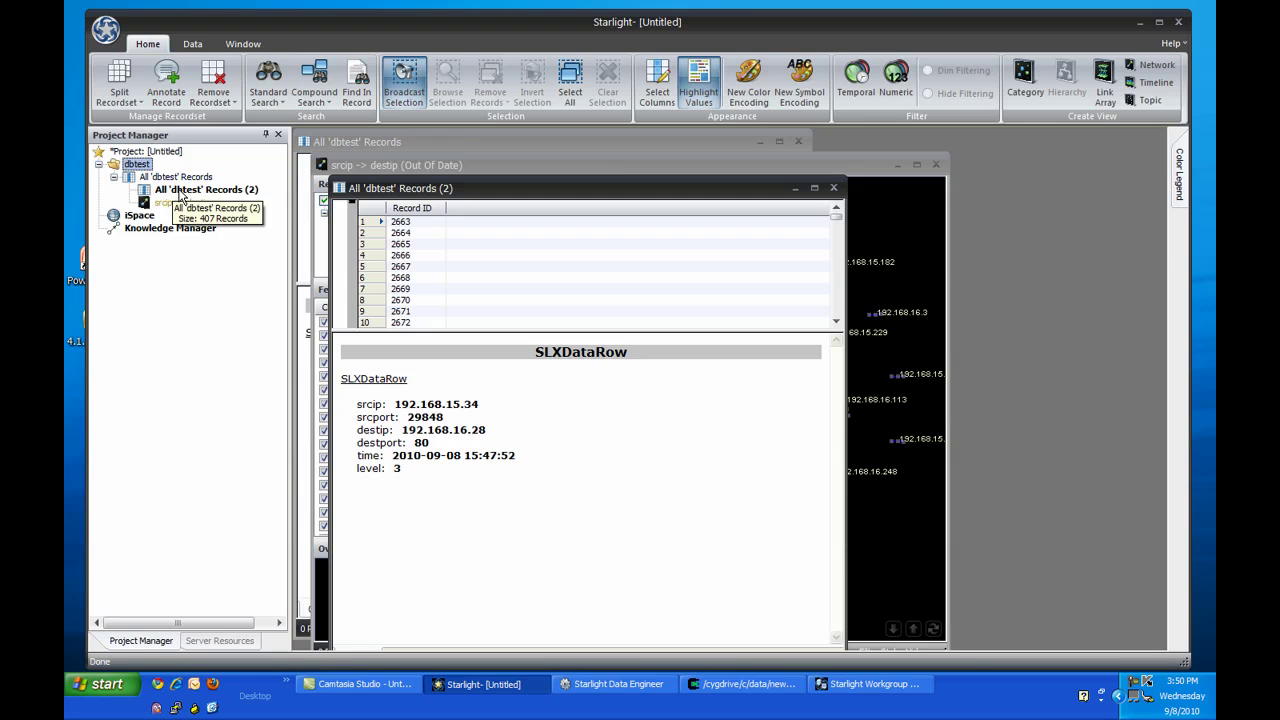
pyautogui.click(178, 202)
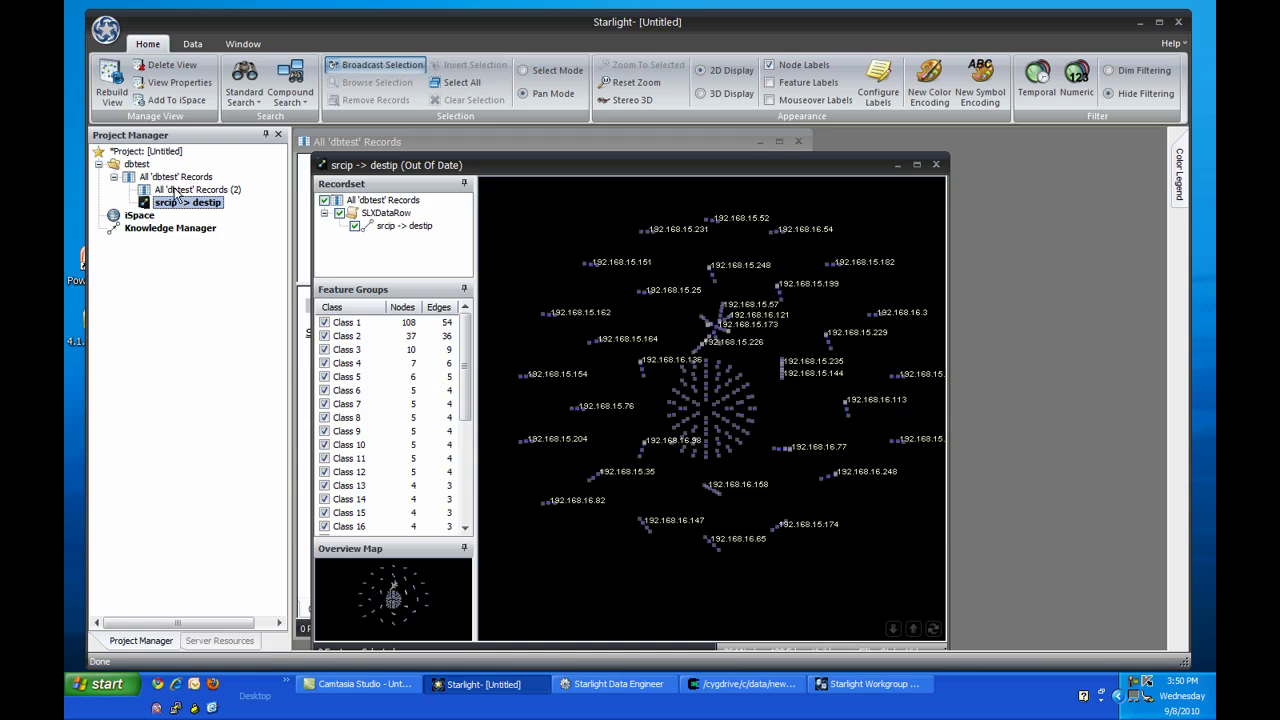
# Step: Rebuild the srcip -> destip view with the new records, then zoom in and centre the main cluster
pyautogui.click(117, 88)
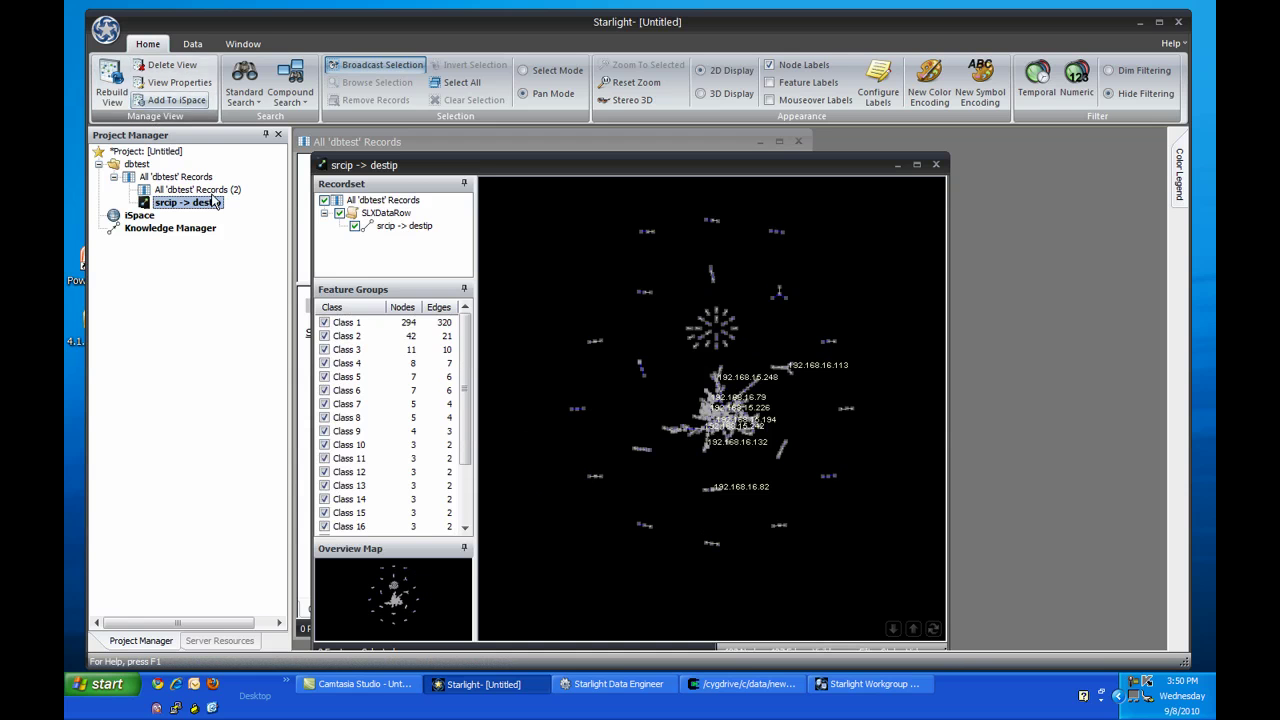
pyautogui.scroll(3, 750, 420)
pyautogui.moveTo(758, 412); pyautogui.dragTo(860, 366)
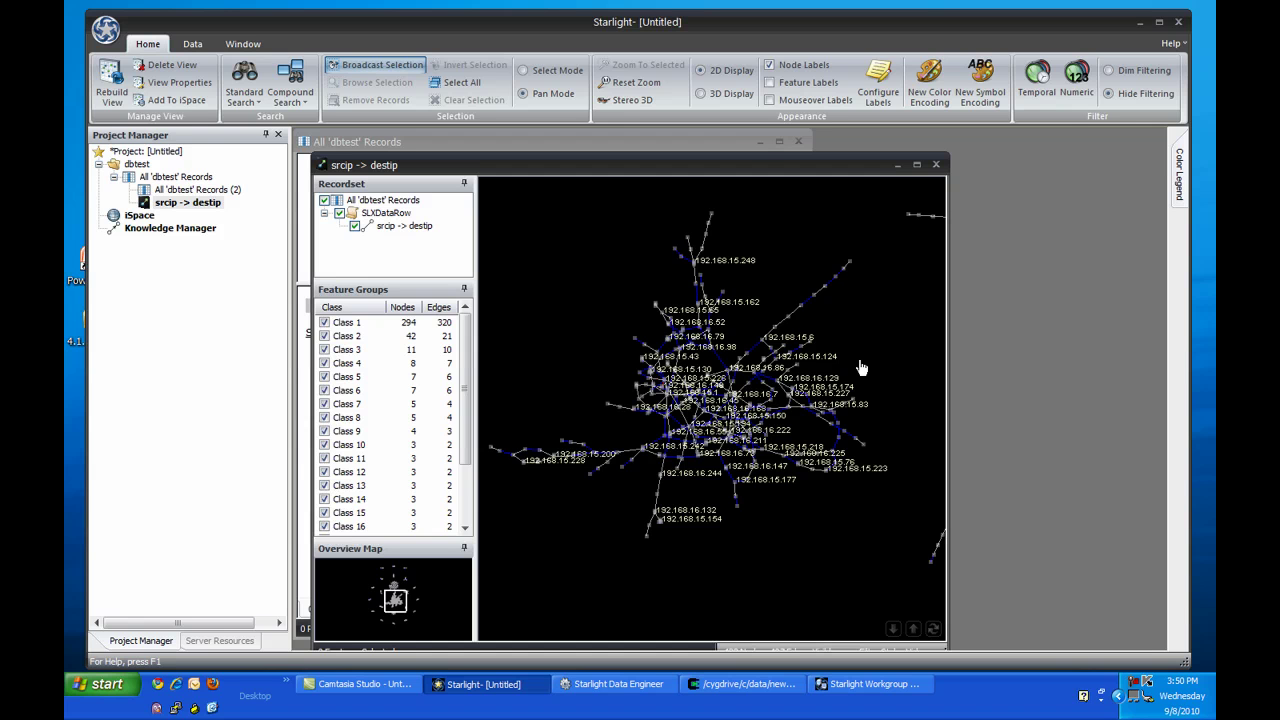
# Step: Re-run the level encoding from the Color Legend, then zoom and pan across the recoloured network
pyautogui.moveTo(1178, 195)
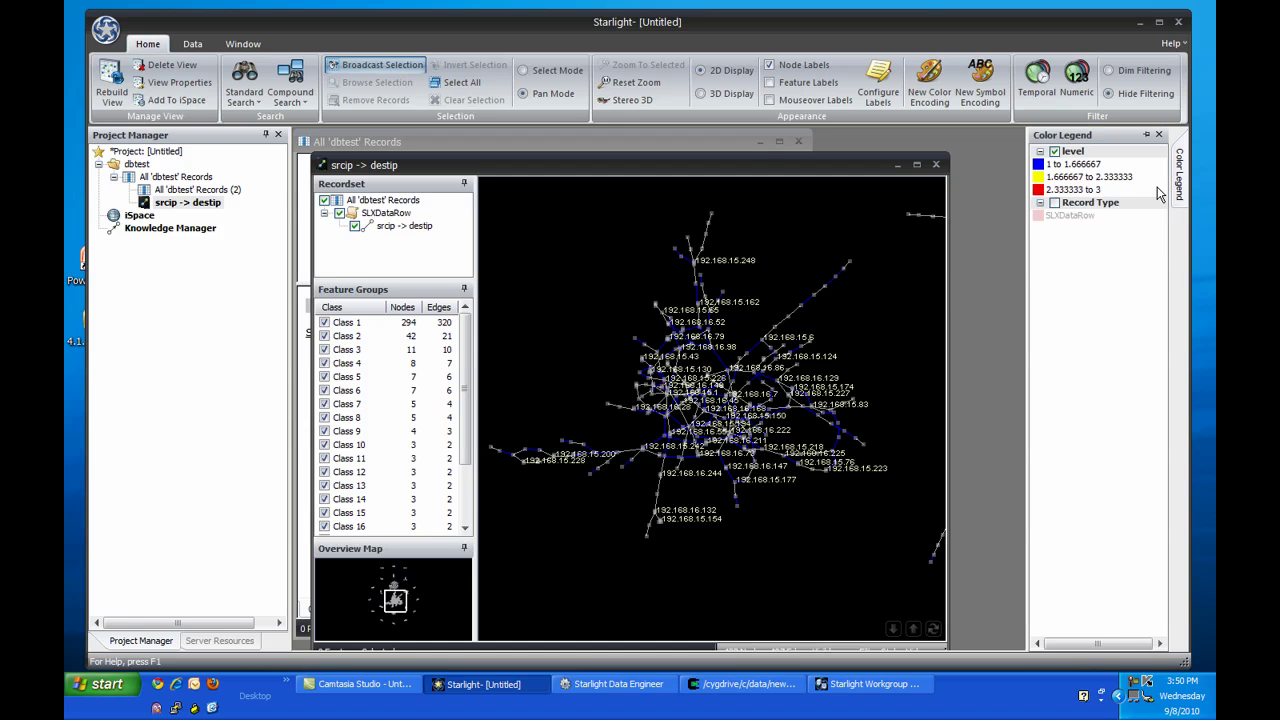
pyautogui.rightClick(1113, 157)
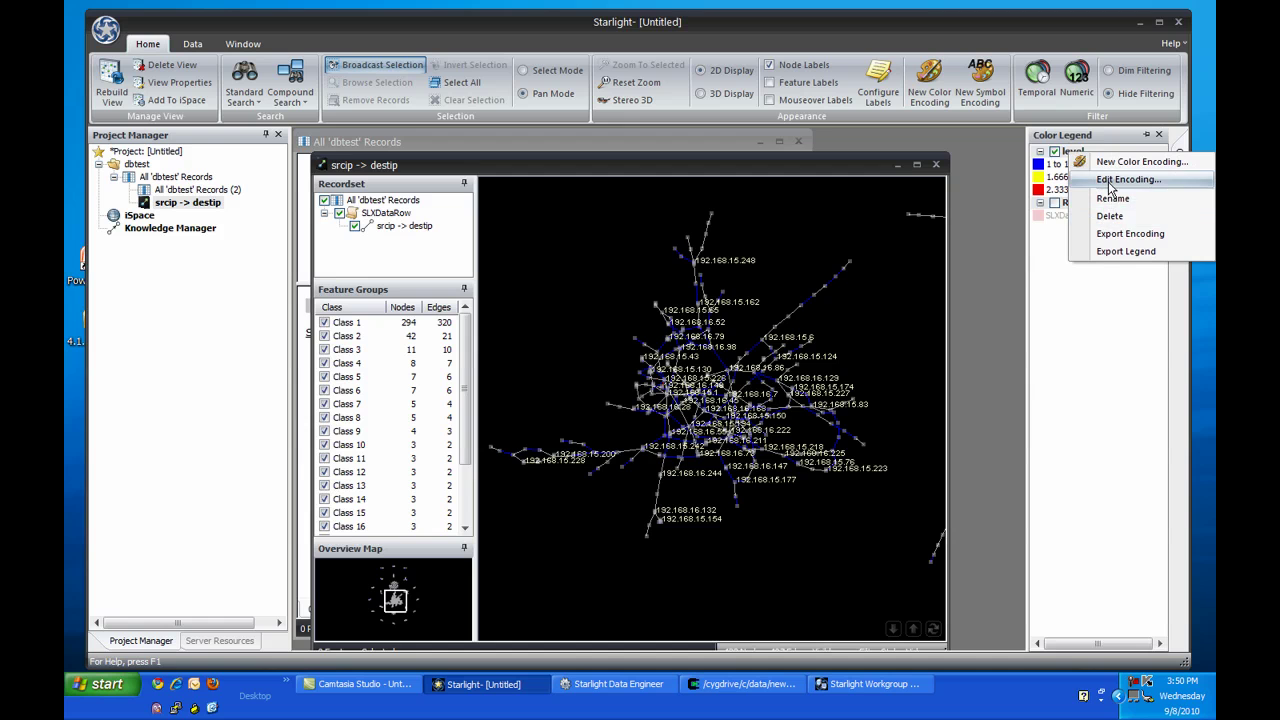
pyautogui.click(1115, 181)
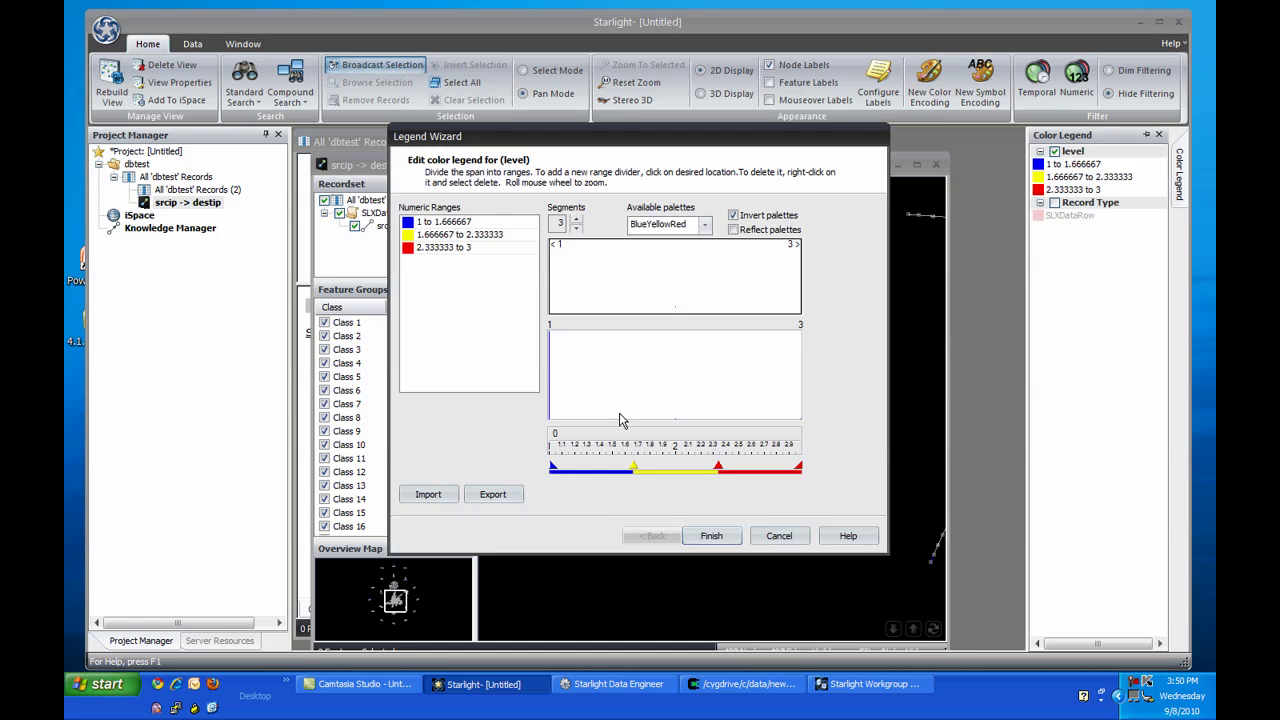
pyautogui.click(710, 536)
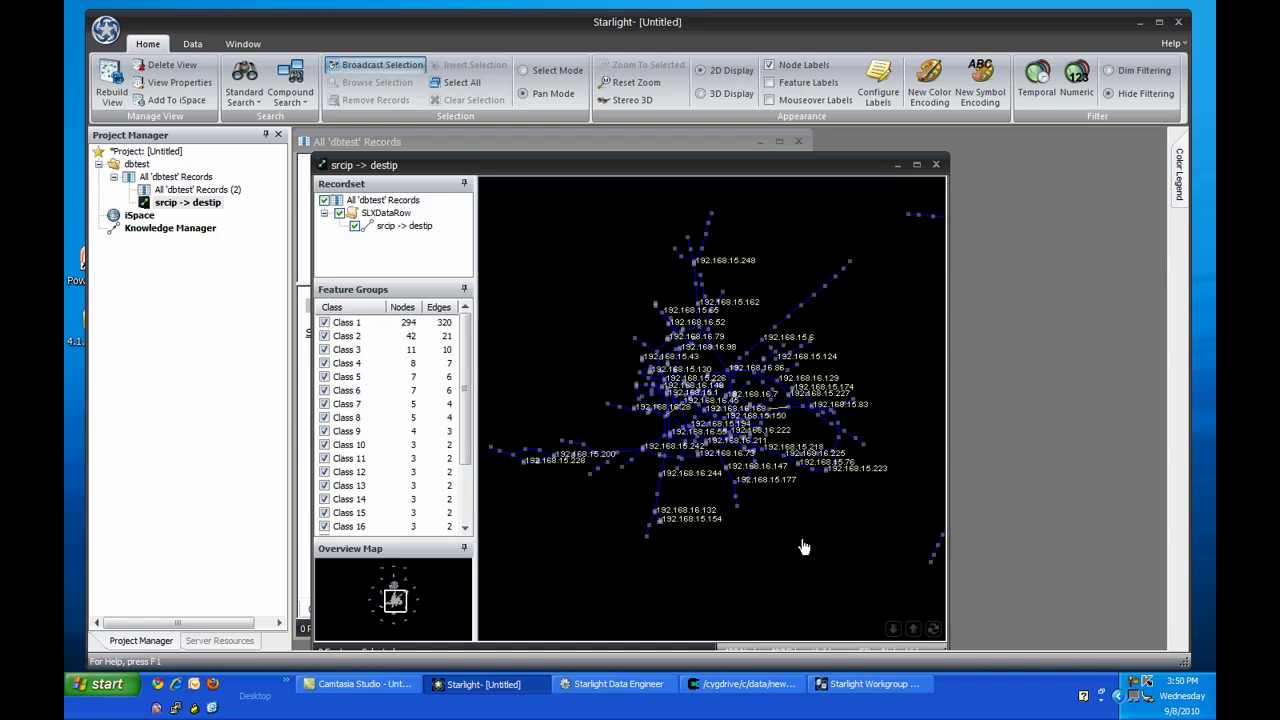
pyautogui.scroll(3, 764, 426)
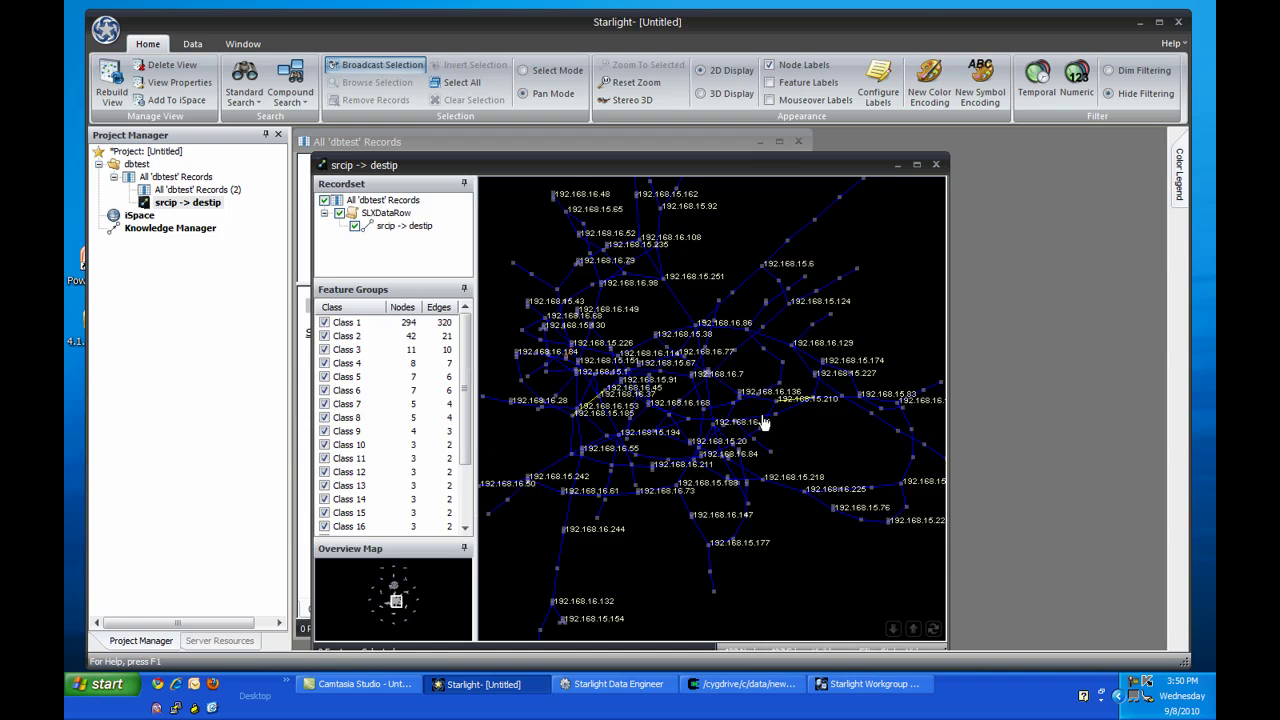
pyautogui.moveTo(673, 428); pyautogui.dragTo(779, 422)
pyautogui.scroll(-4, 779, 422)
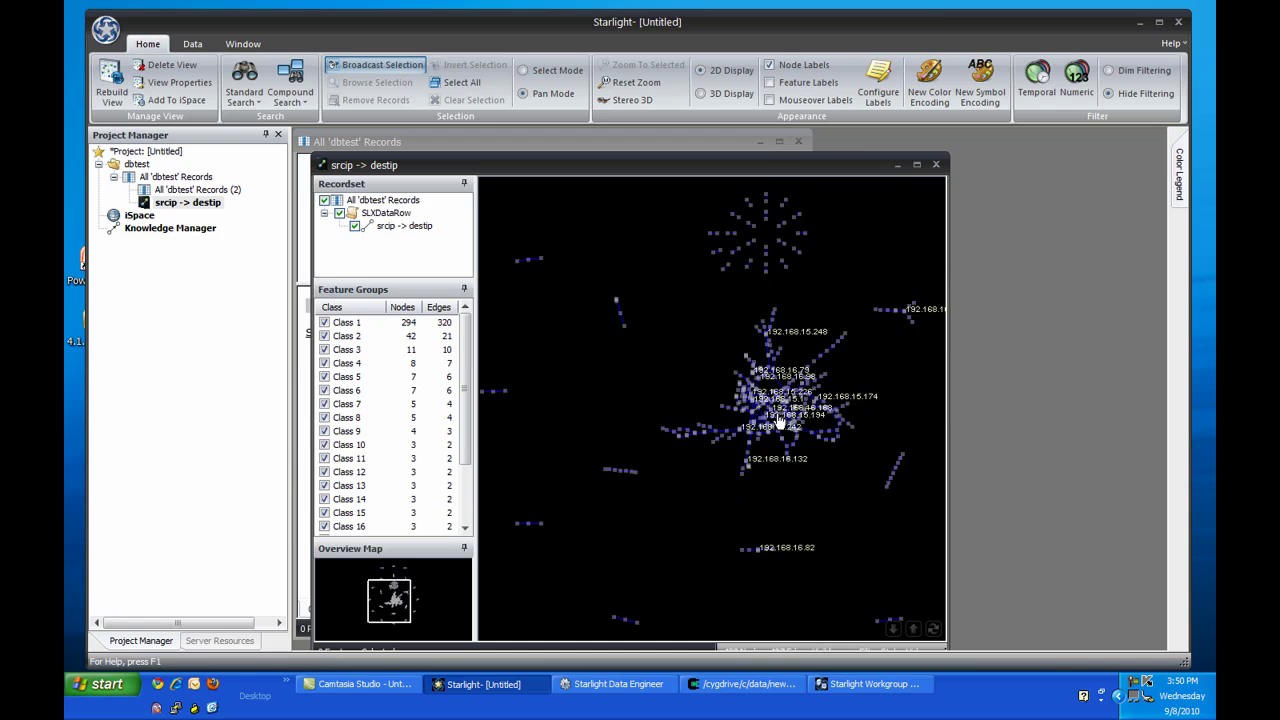
pyautogui.moveTo(757, 423); pyautogui.dragTo(688, 432)
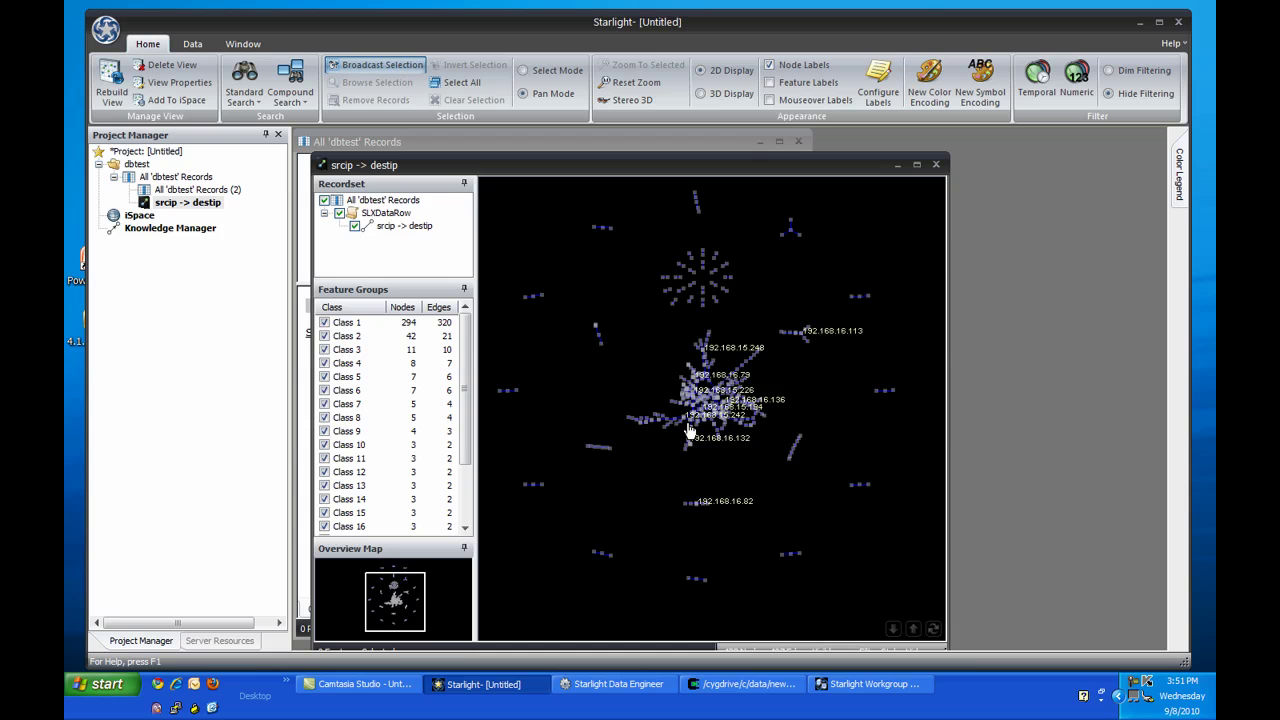
# Step: Enable Use Stereo with Vertical Half Screen mode in Stereo Preferences
pyautogui.click(632, 101)
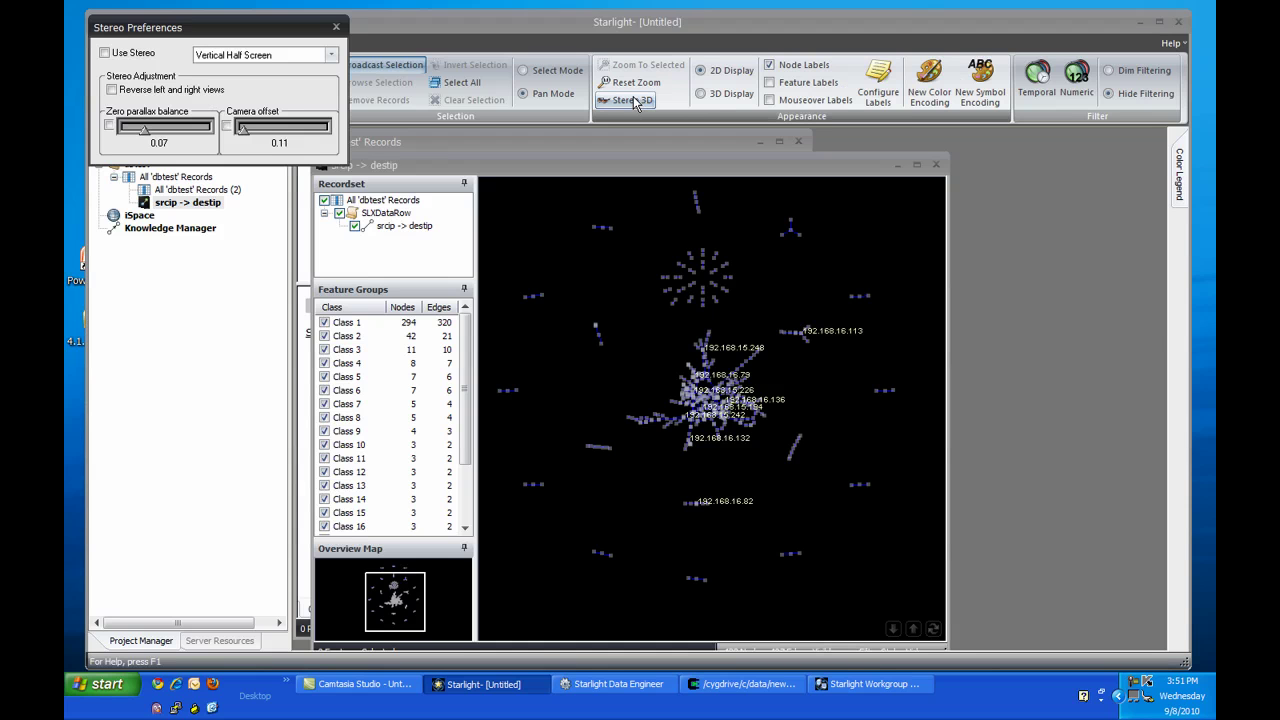
pyautogui.click(324, 56)
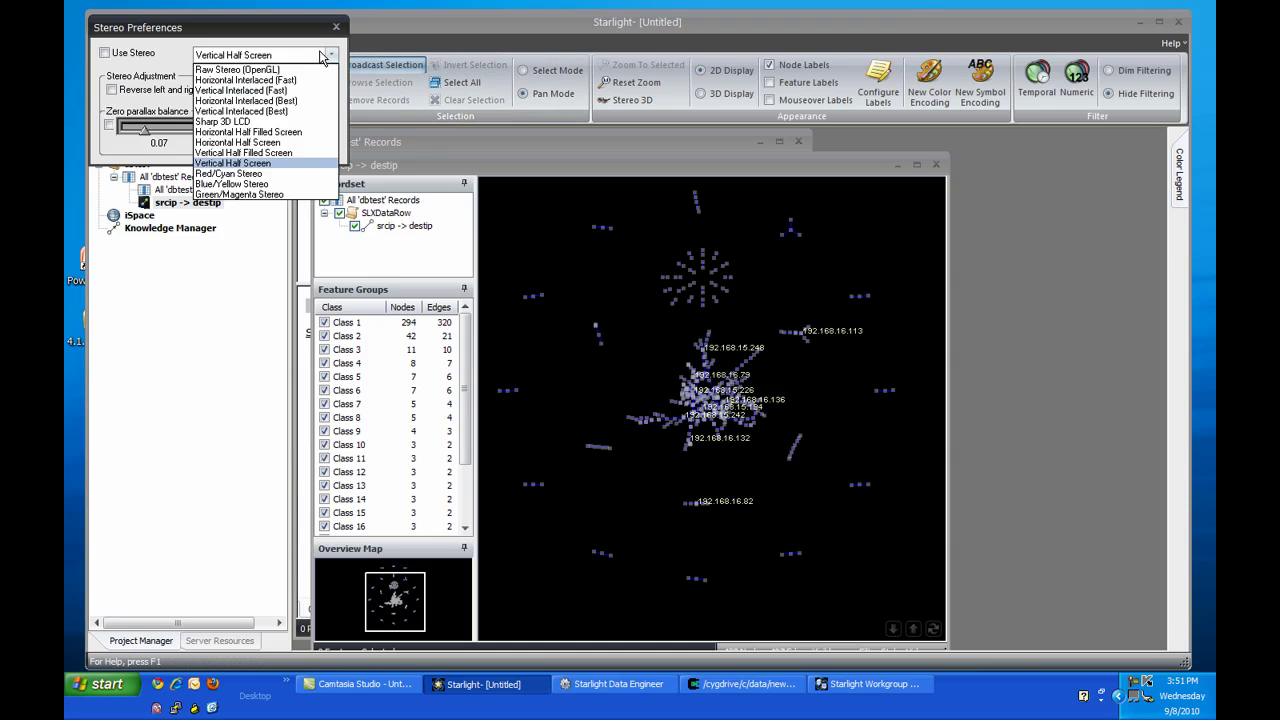
pyautogui.click(324, 56)
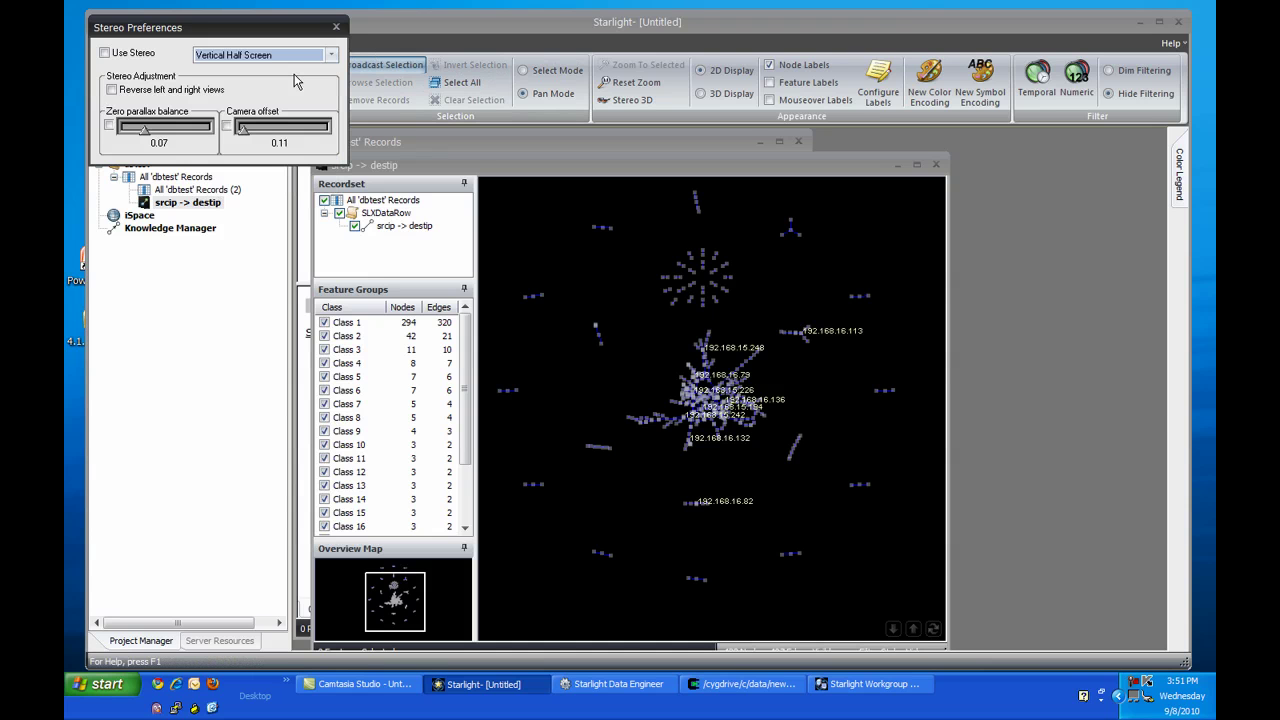
pyautogui.click(144, 53)
pyautogui.click(336, 27)
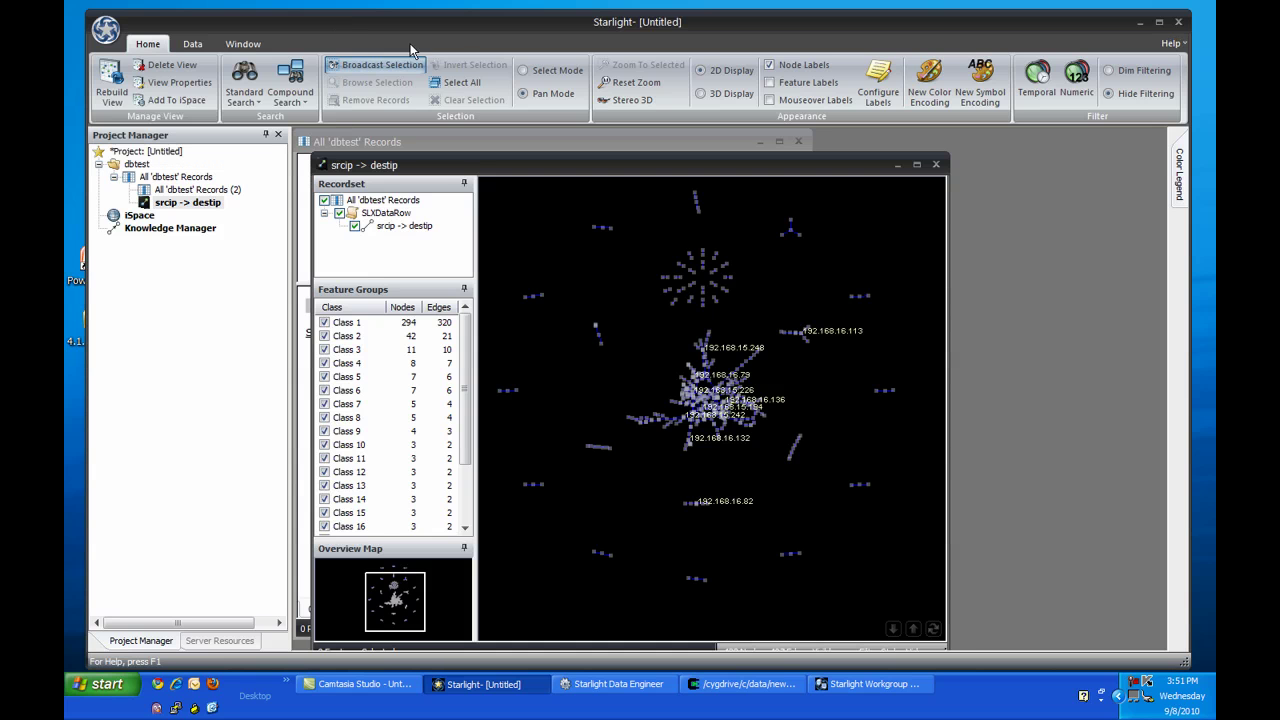
# Step: Switch the srcip -> destip network to 3D Display, showing side-by-side stereo copies
pyautogui.click(721, 92)
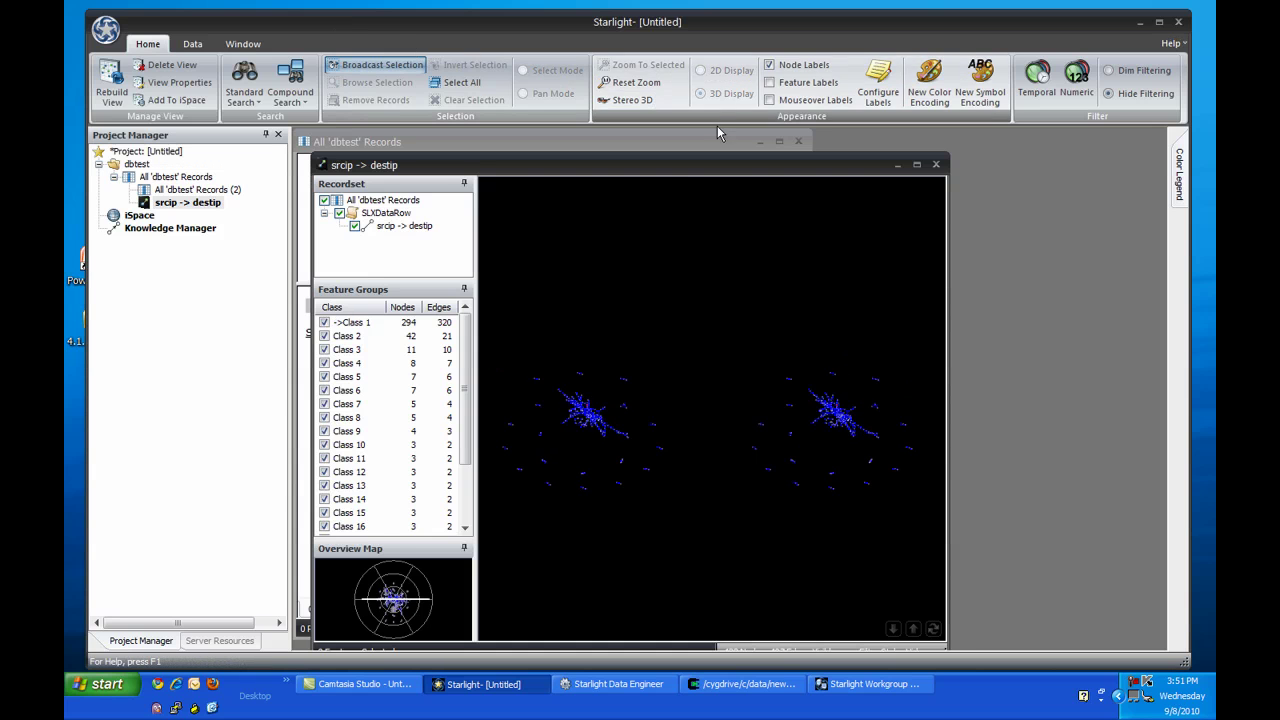